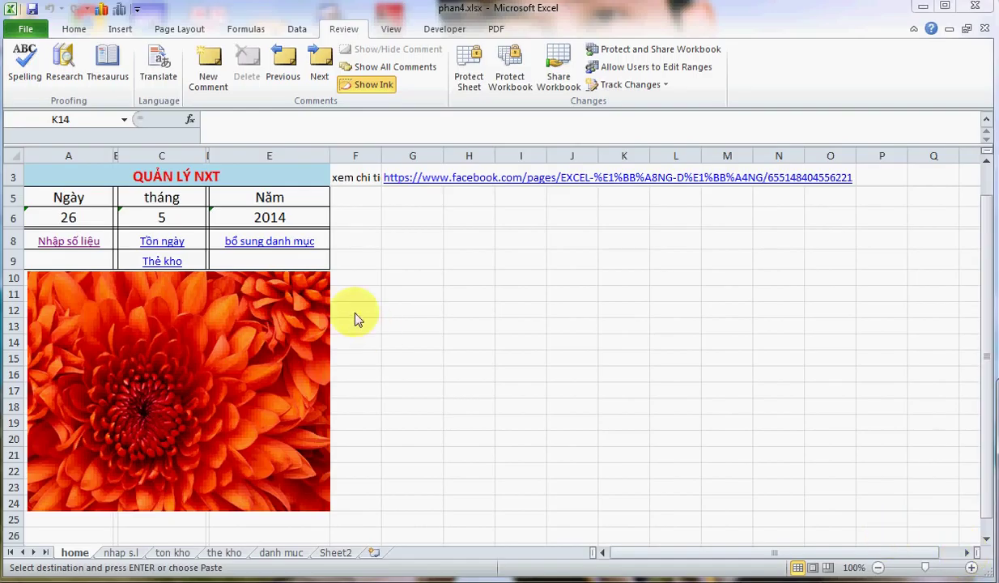
- Rename the Sheet2 tab to 'in'
click(340, 555)
right_click(340, 555)
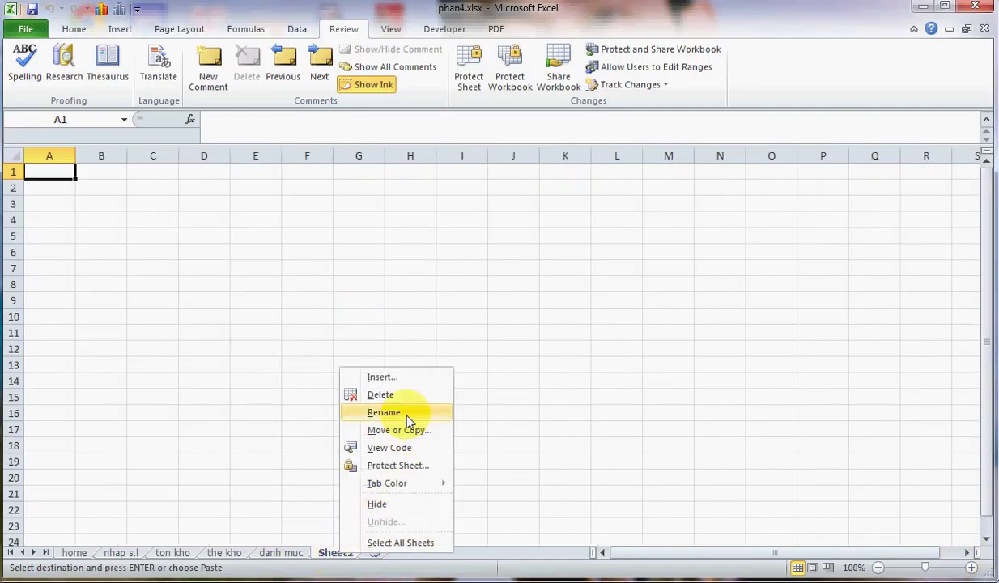
click(408, 413)
text(in)
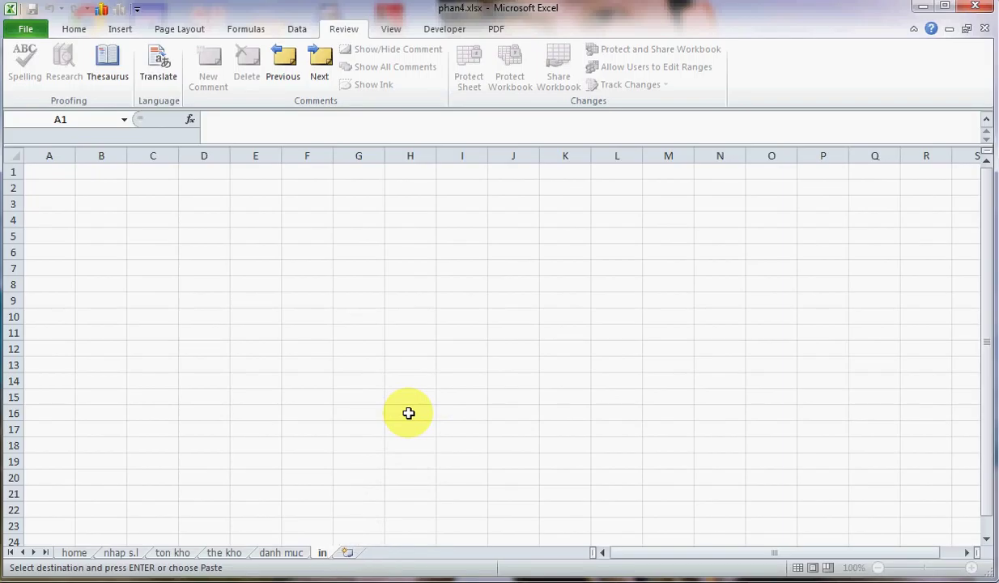
click(408, 413)
- Paste the copied PHIẾU XUẤT/NHẬP KHO form over the whole 'in' sheet, then return home
click(17, 154)
key(ctrl+v)
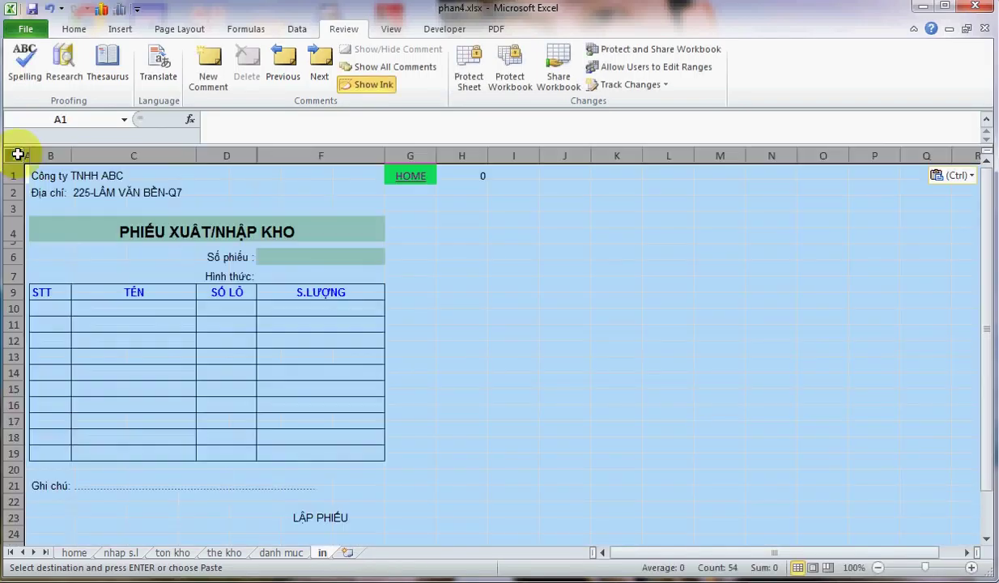
click(408, 298)
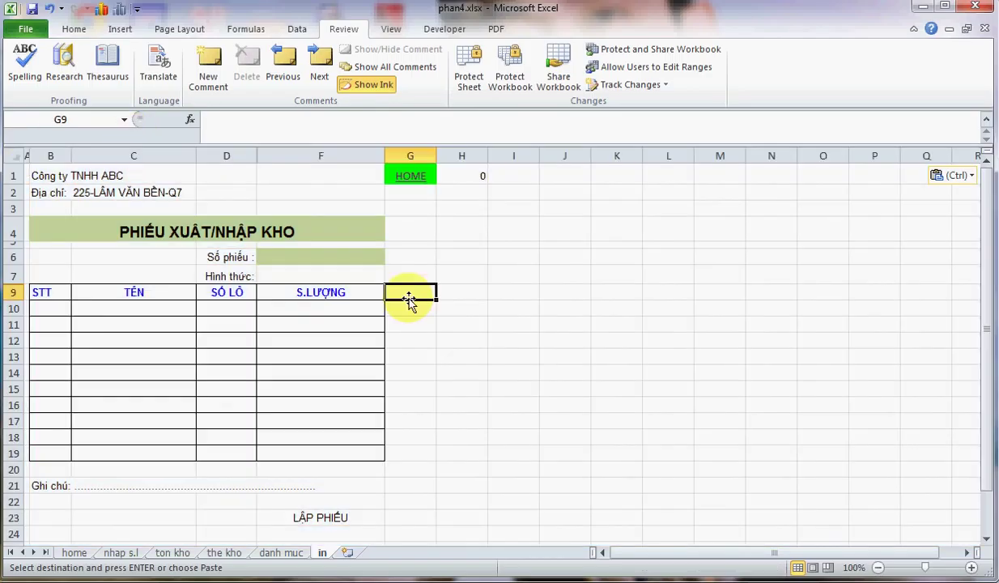
click(410, 178)
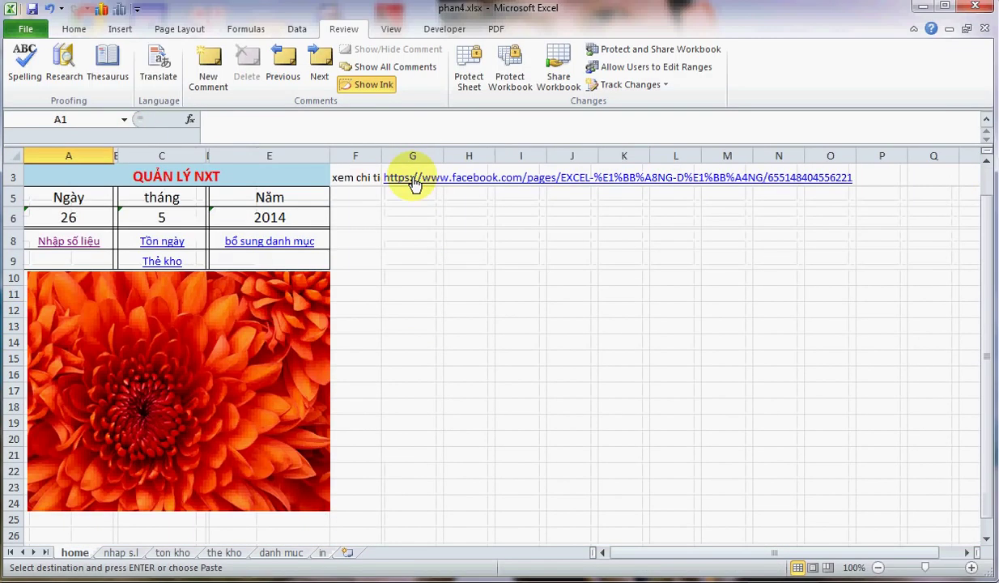
- Enter the label 'IN PHIẾU' in cell E9 of the home sheet
click(281, 259)
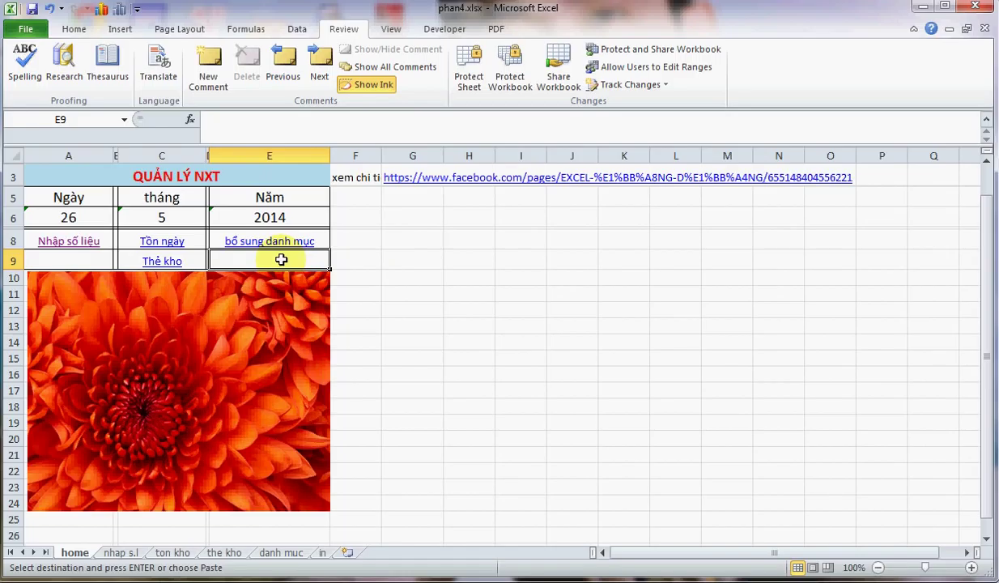
text(IN)
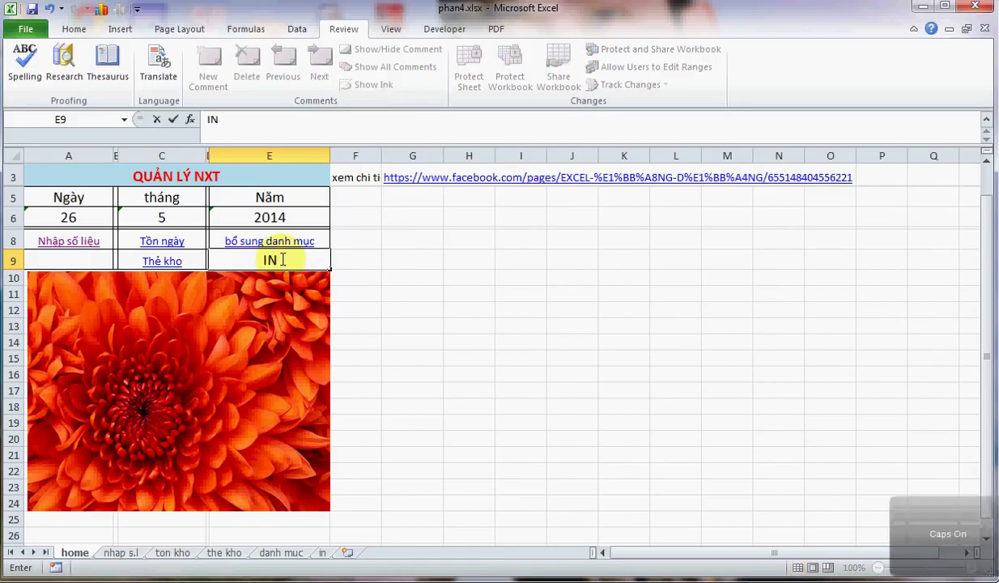
text( PHIẾU)
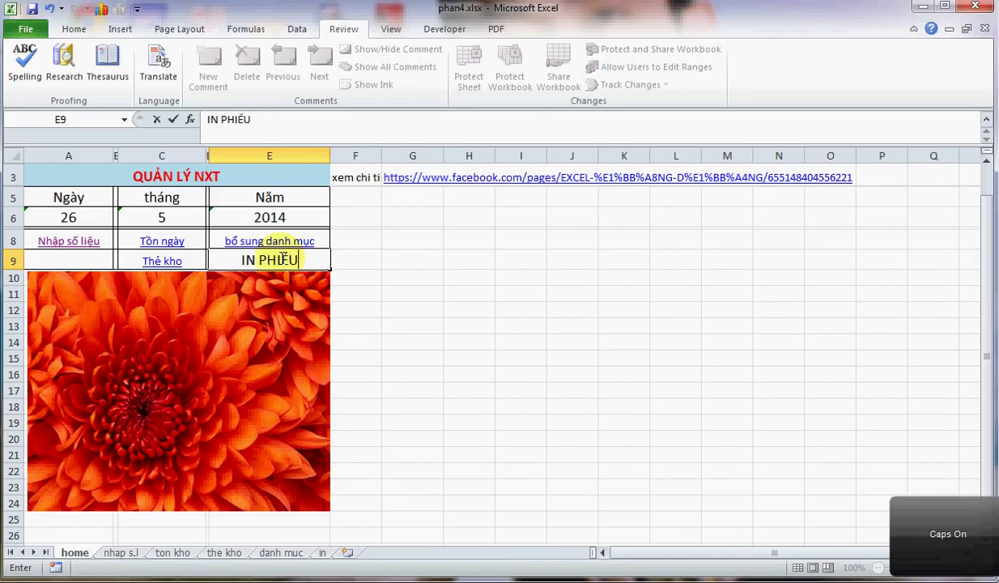
click(412, 276)
- Hyperlink E9 to the 'in' sheet in this document, then test it and come back
click(287, 259)
right_click(287, 259)
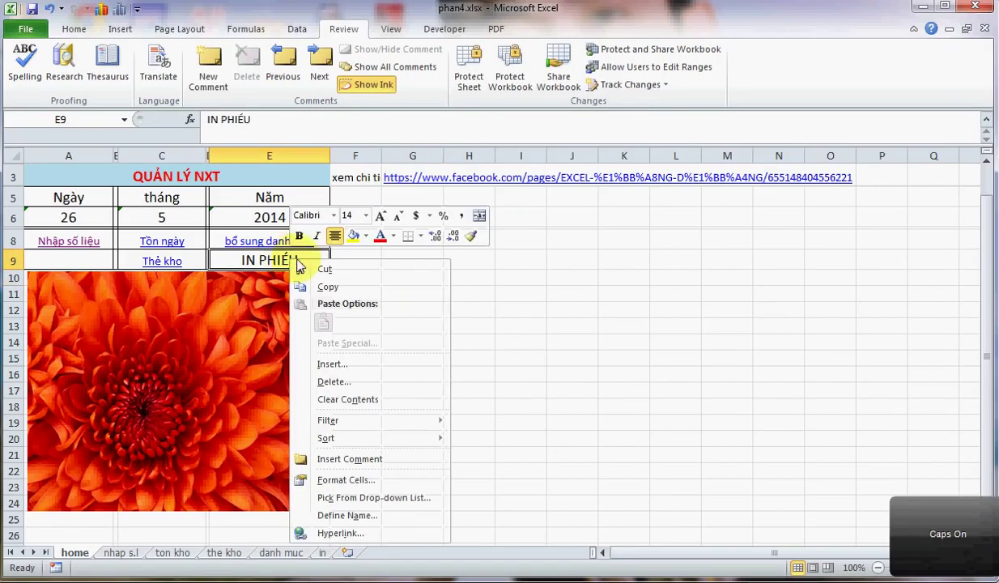
click(348, 514)
click(447, 406)
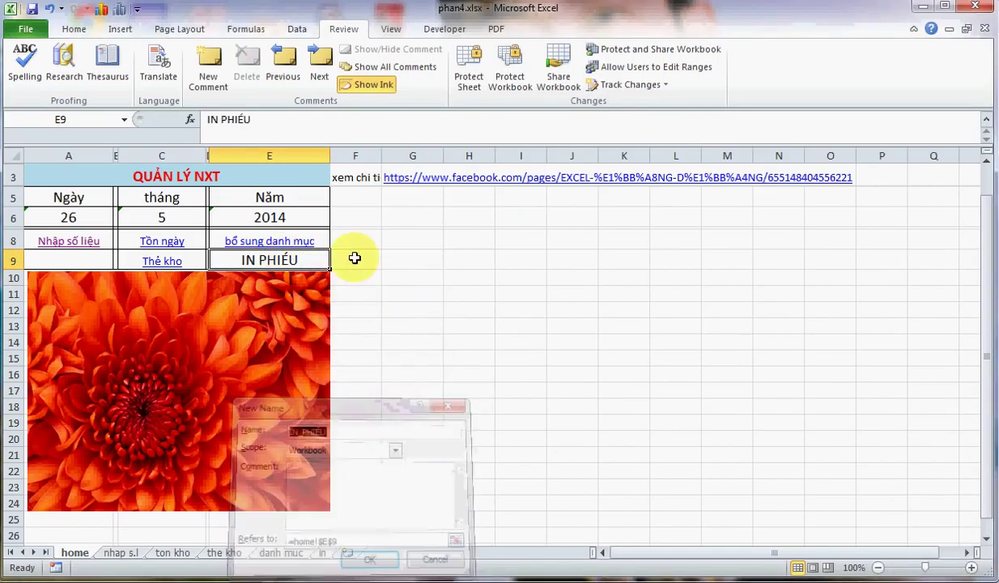
right_click(289, 259)
click(381, 537)
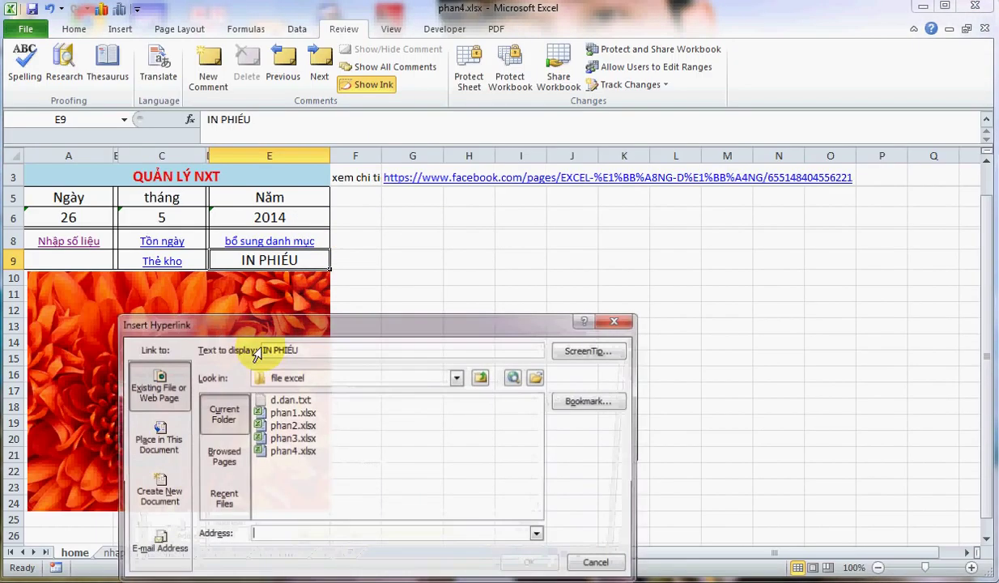
click(156, 438)
click(235, 496)
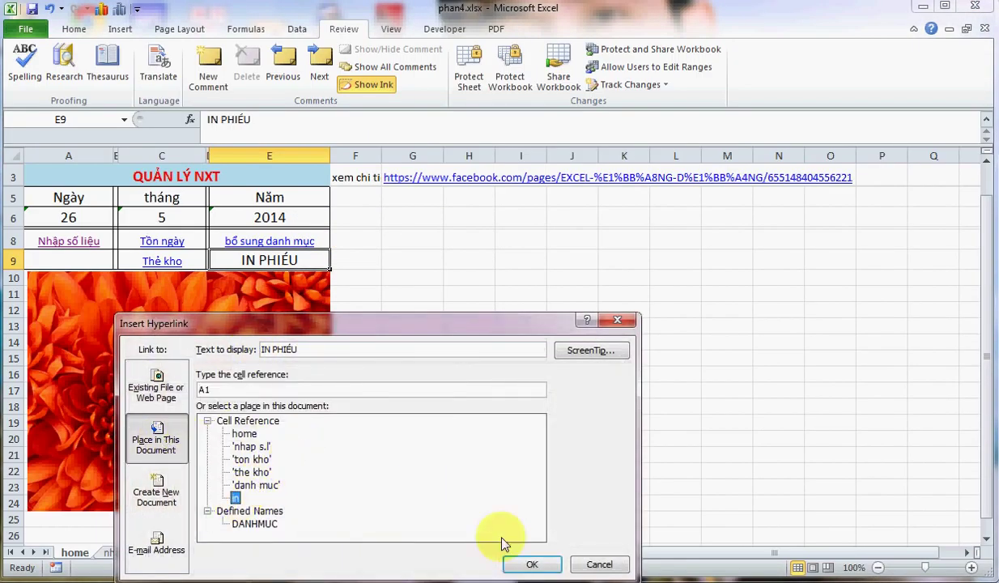
click(532, 564)
click(275, 258)
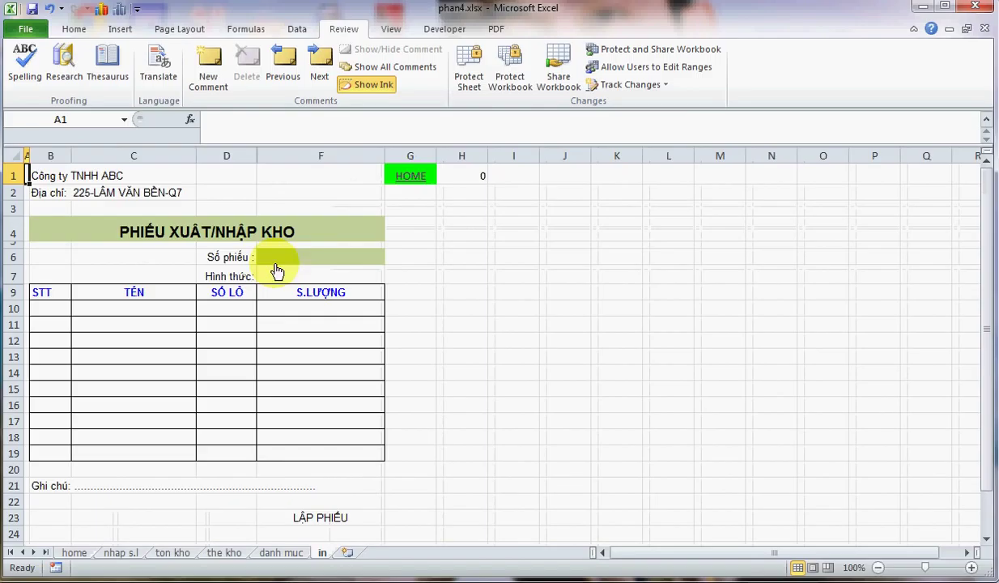
click(411, 178)
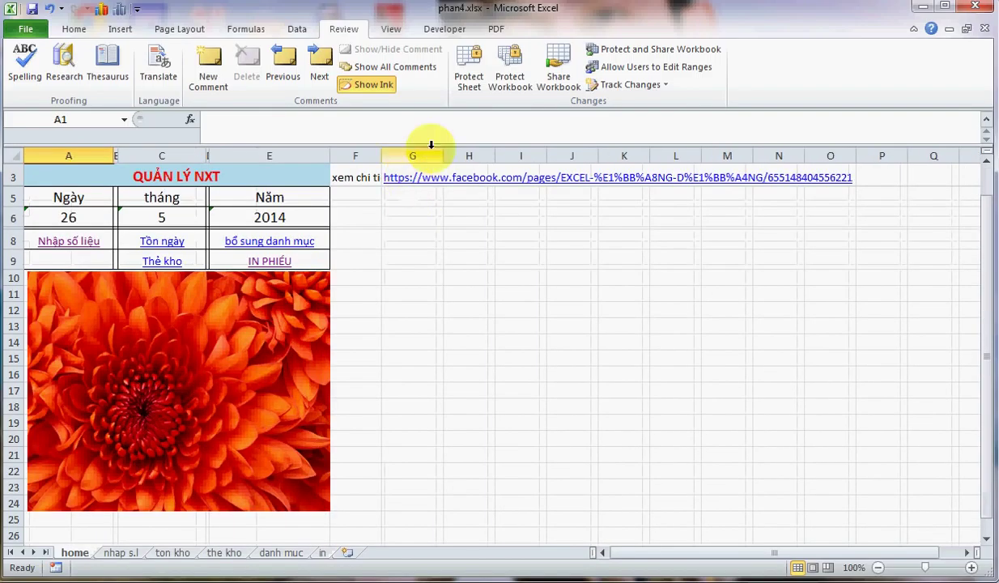
- On 'nhap s.l', define the name SOPHIEU for the ticket range I12:I19
click(90, 247)
drag(588, 345, 596, 435)
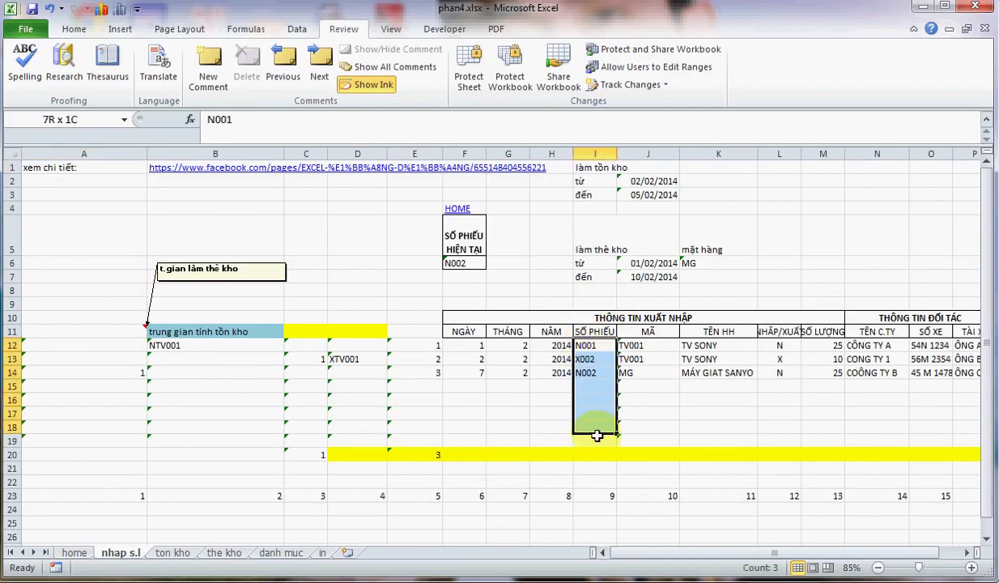
right_click(595, 428)
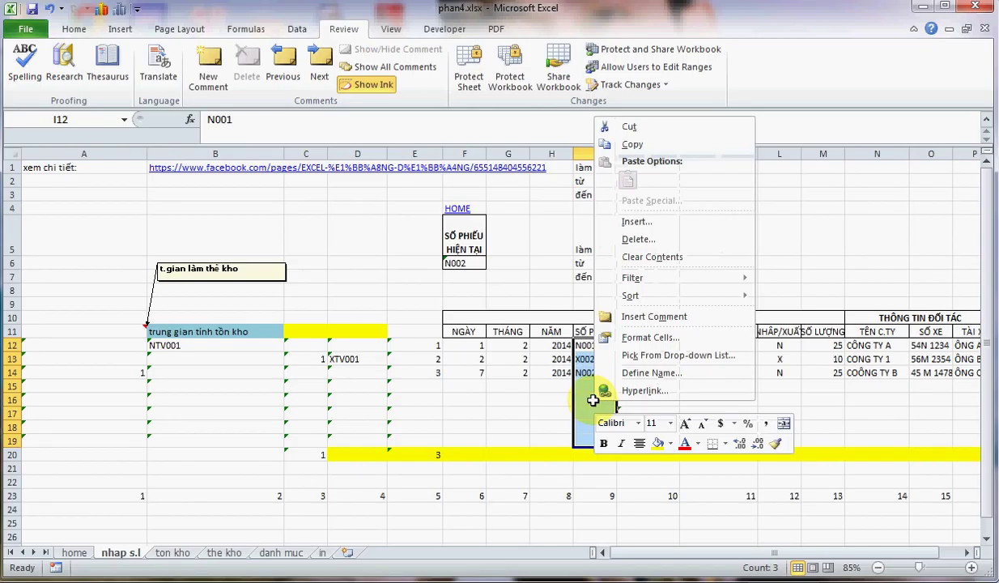
click(669, 374)
text(SOPHIEU)
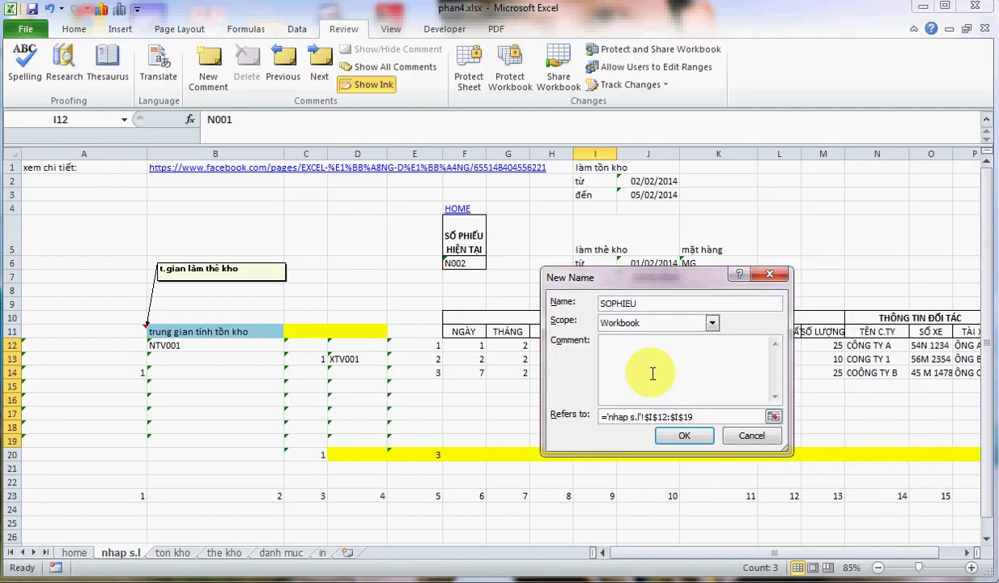
click(683, 435)
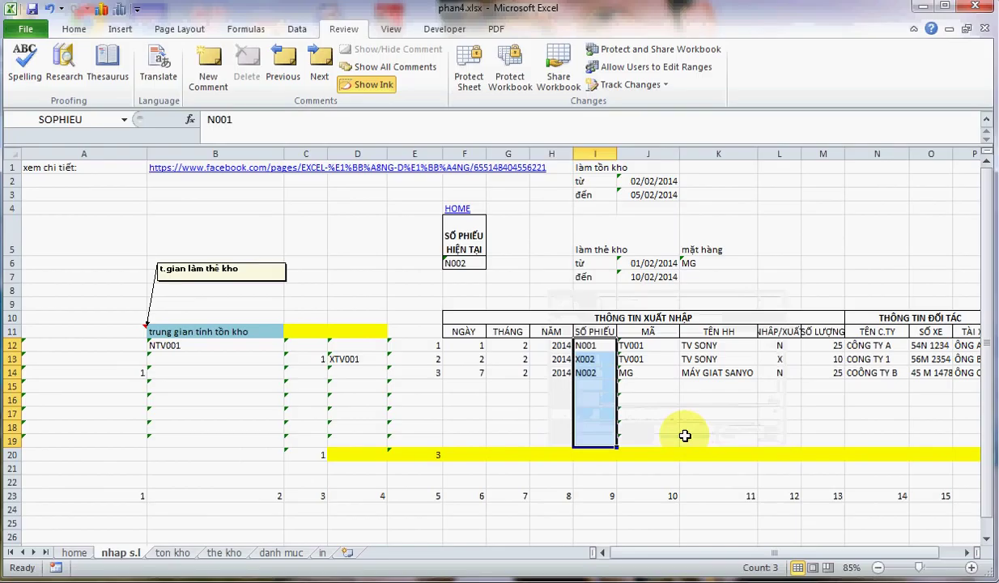
click(603, 385)
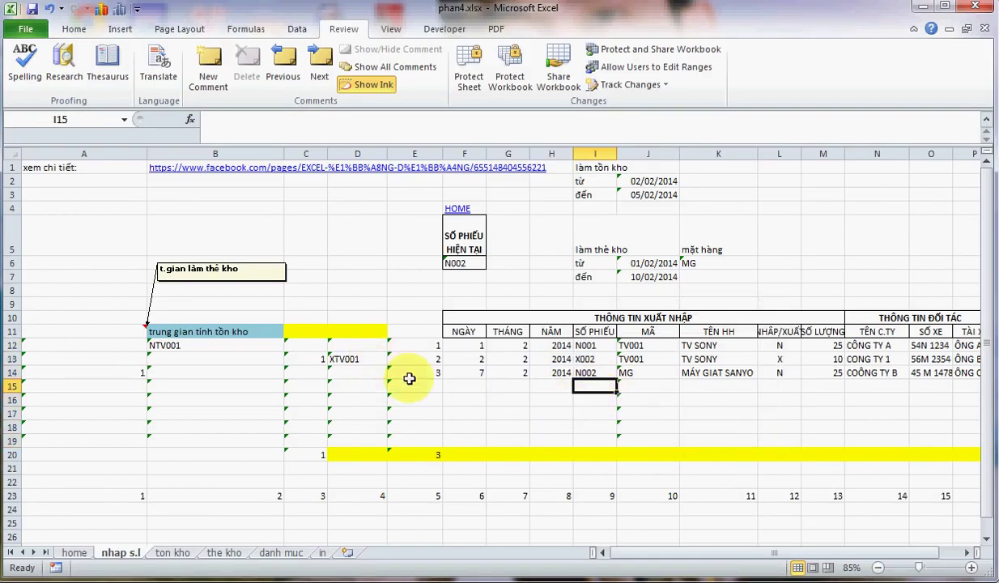
- Go to the home sheet and follow the IN PHIẾU link to the 'in' sheet
scroll(453, 389, down, 1)
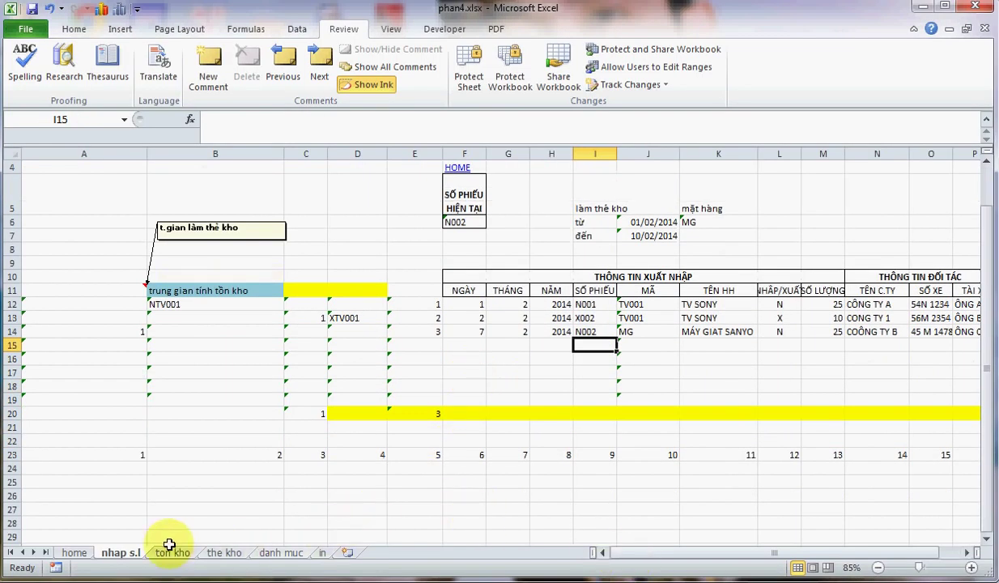
click(73, 552)
click(272, 261)
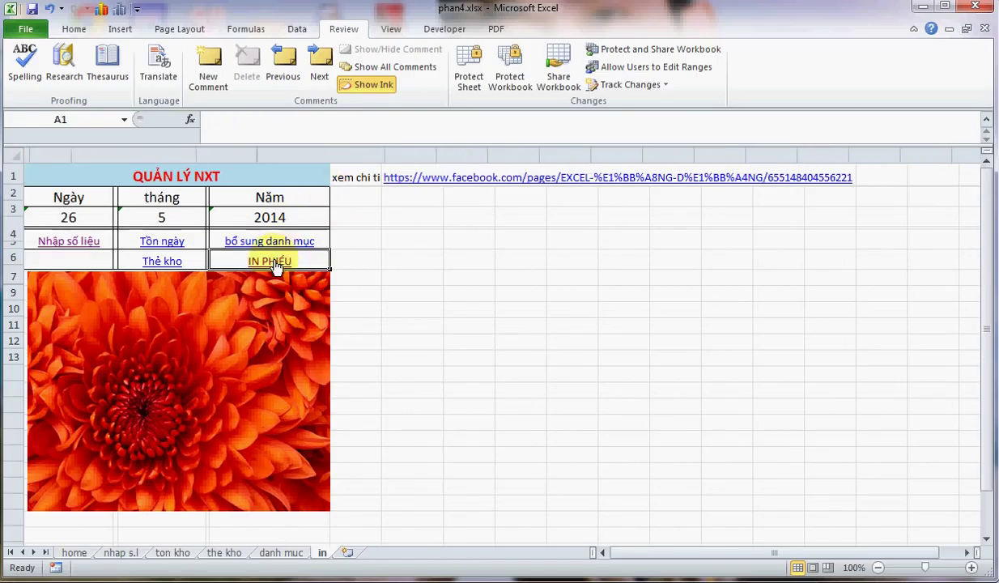
- Change F6's data validation list source from PHIEUXUAT to =SOPHIEU
click(307, 258)
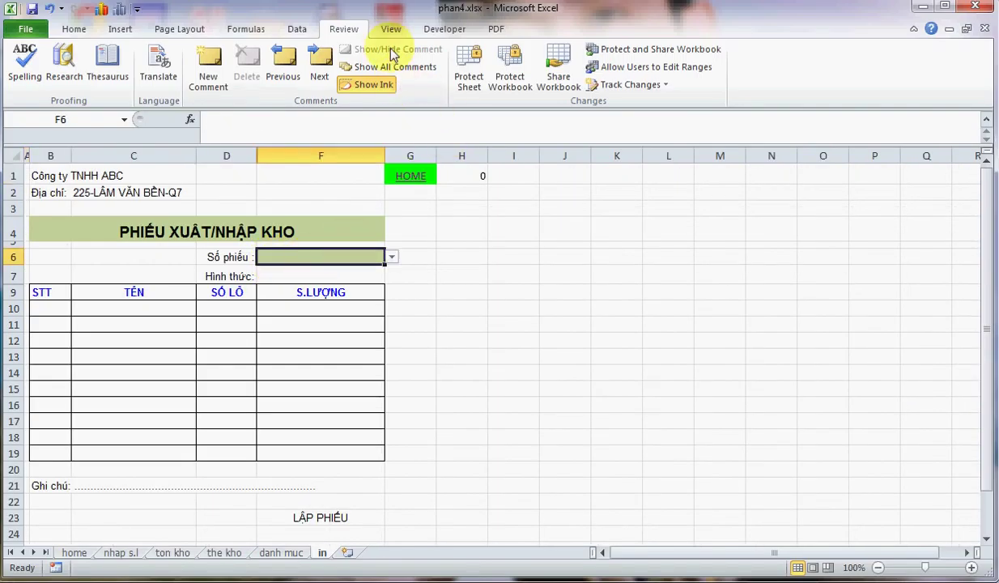
click(294, 27)
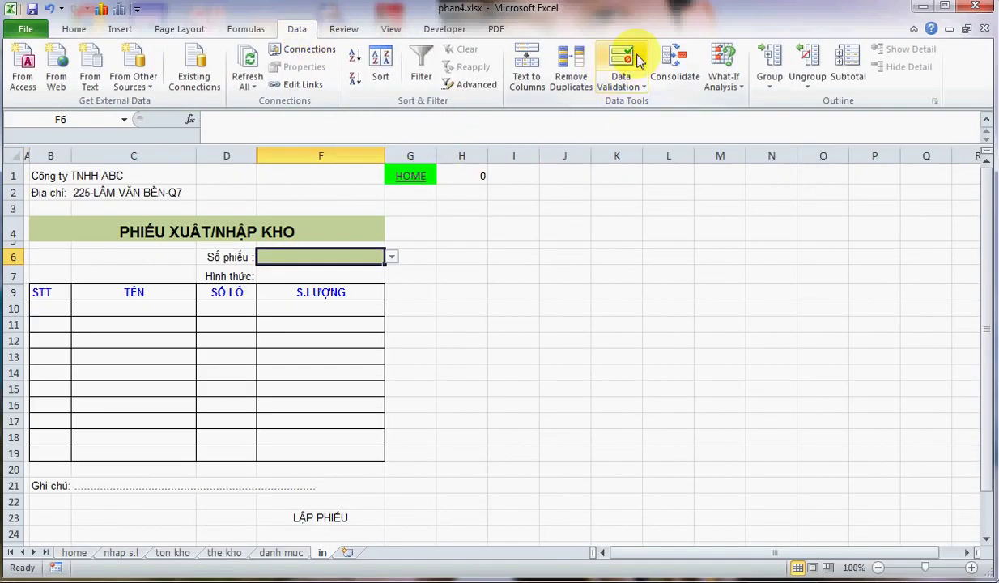
click(637, 59)
click(151, 213)
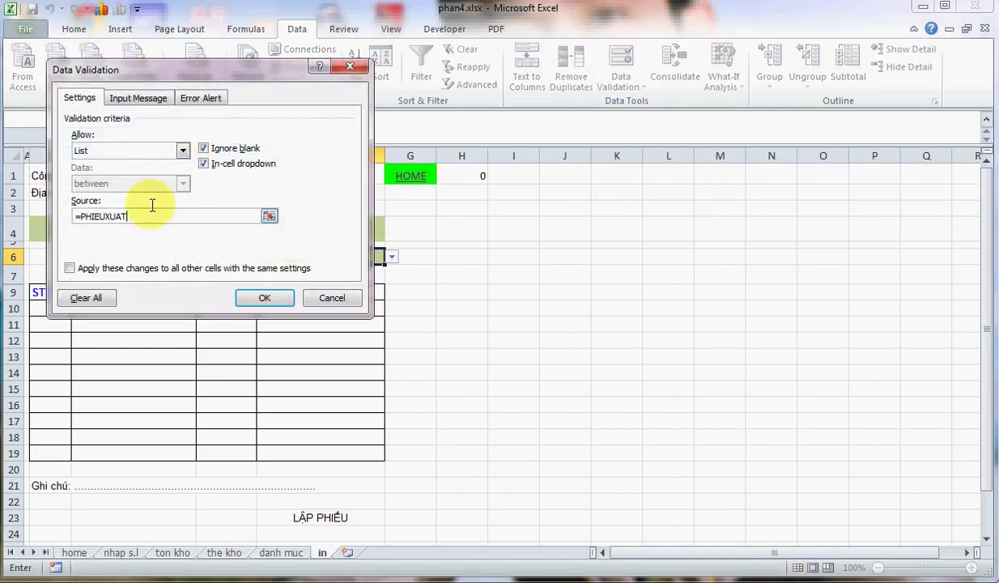
key(BackSpace)
key(BackSpace)
key(BackSpace)
key(BackSpace)
key(BackSpace)
key(BackSpace)
key(BackSpace)
key(BackSpace)
text(SOPHIEU)
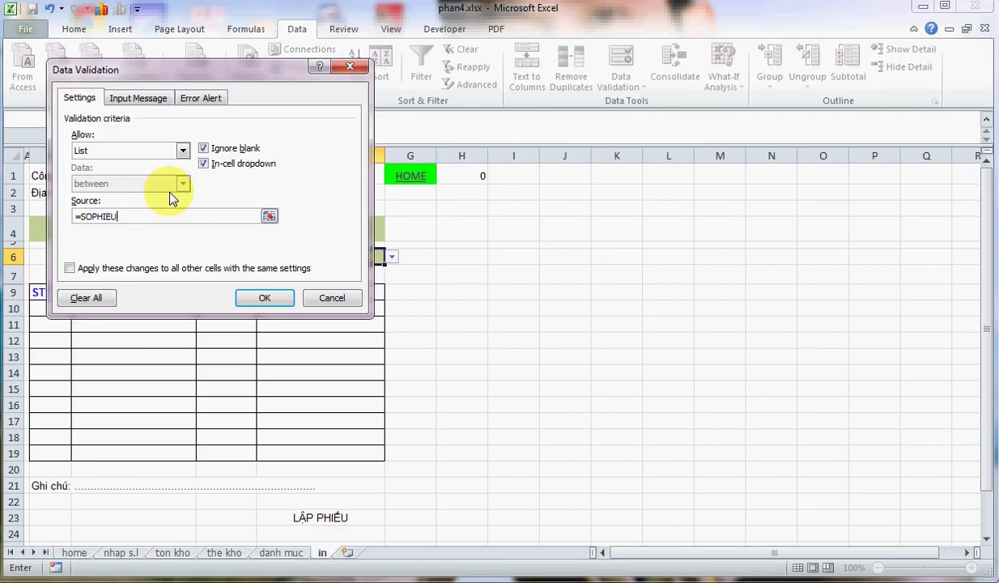
key(Return)
- Test the Số phiếu dropdown, leave it at N001, and return to 'nhap s.l'
click(392, 257)
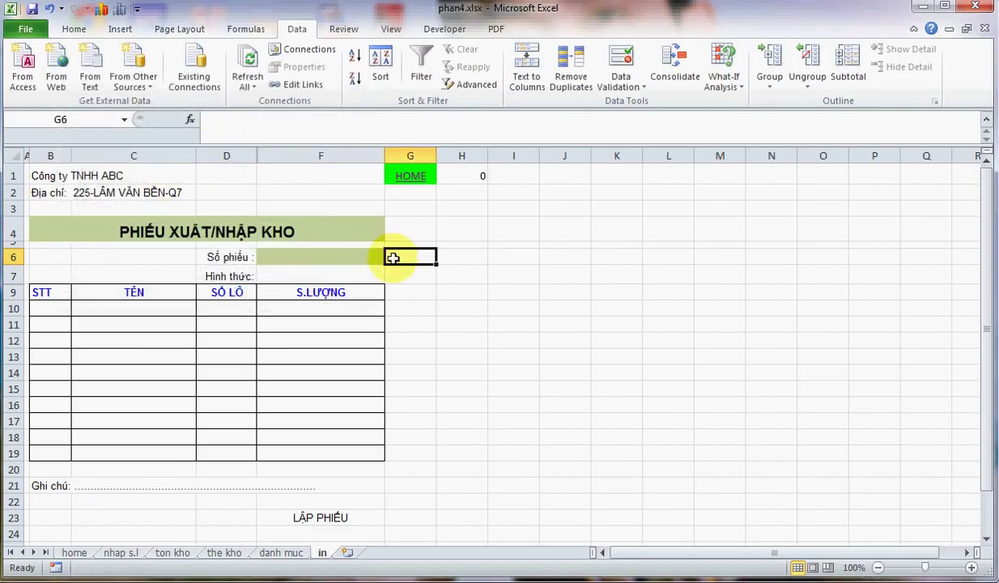
click(379, 258)
click(392, 256)
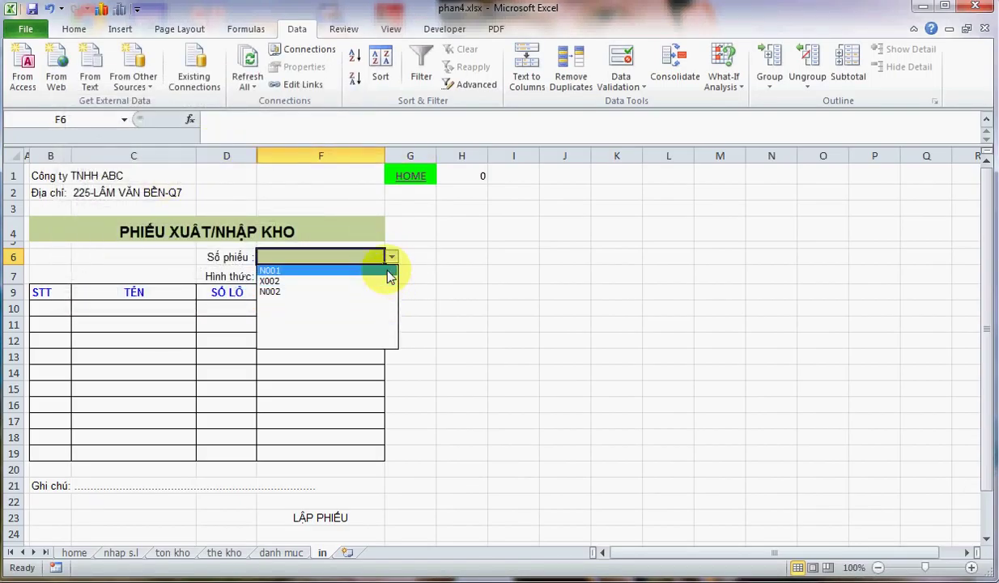
click(387, 270)
click(392, 257)
click(385, 281)
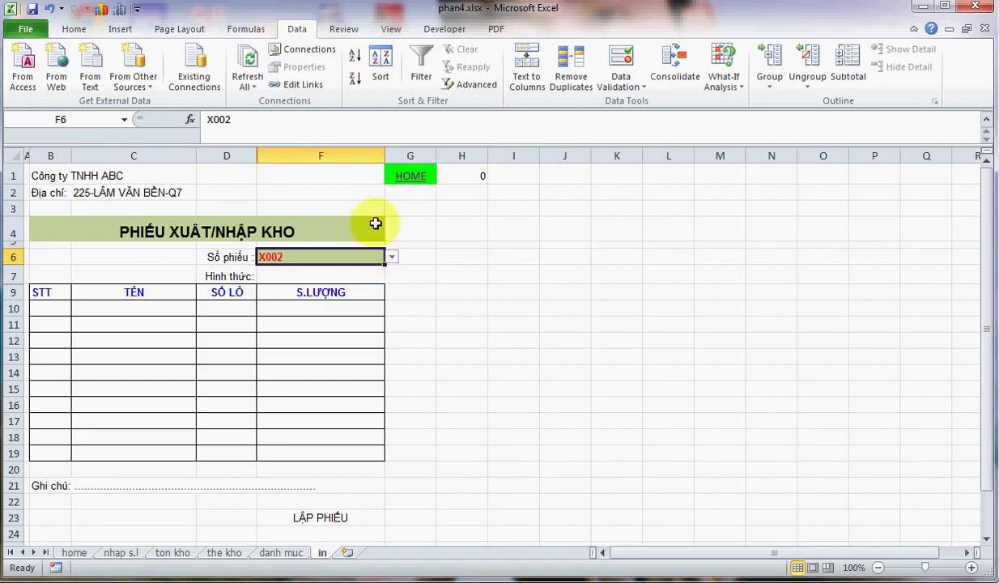
click(392, 256)
click(369, 268)
click(323, 236)
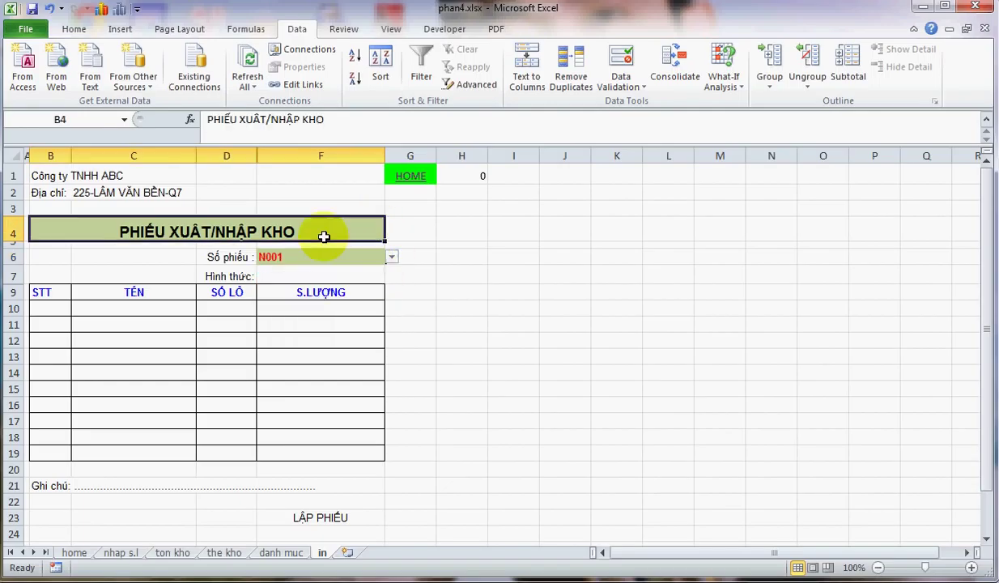
click(409, 176)
click(69, 243)
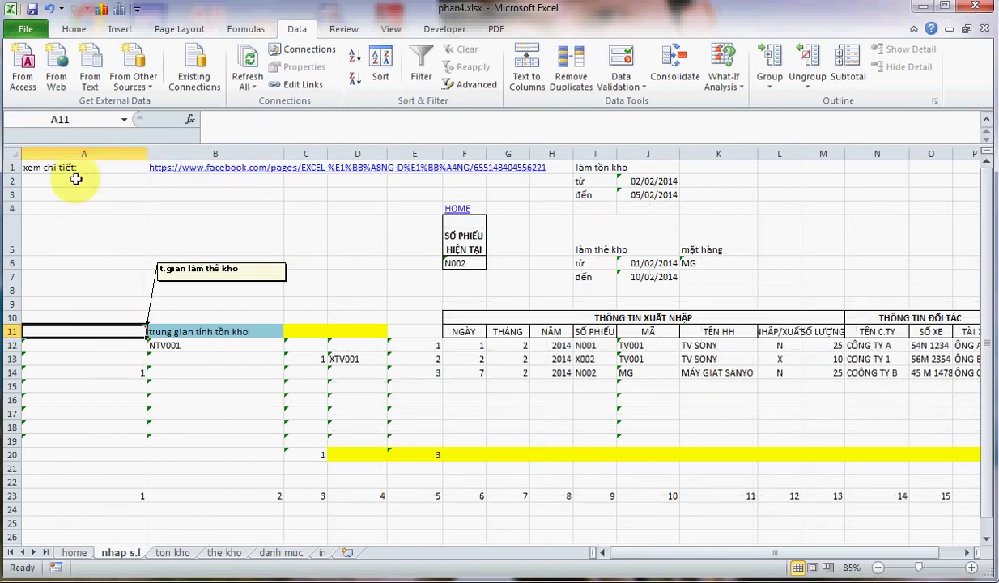
- Insert a new blank column A on 'nhap s.l' and widen it
click(77, 154)
right_click(73, 154)
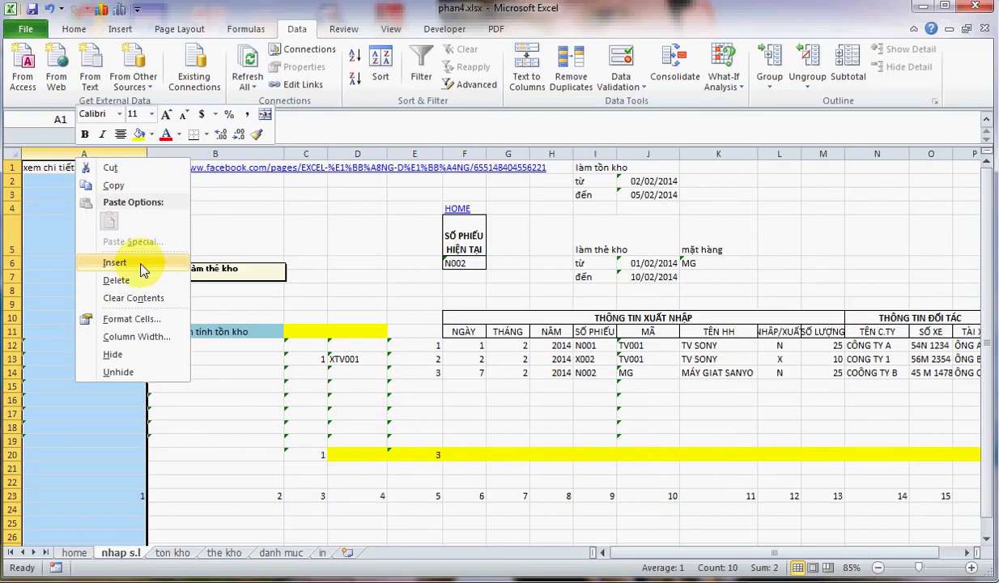
click(114, 262)
click(149, 374)
click(150, 330)
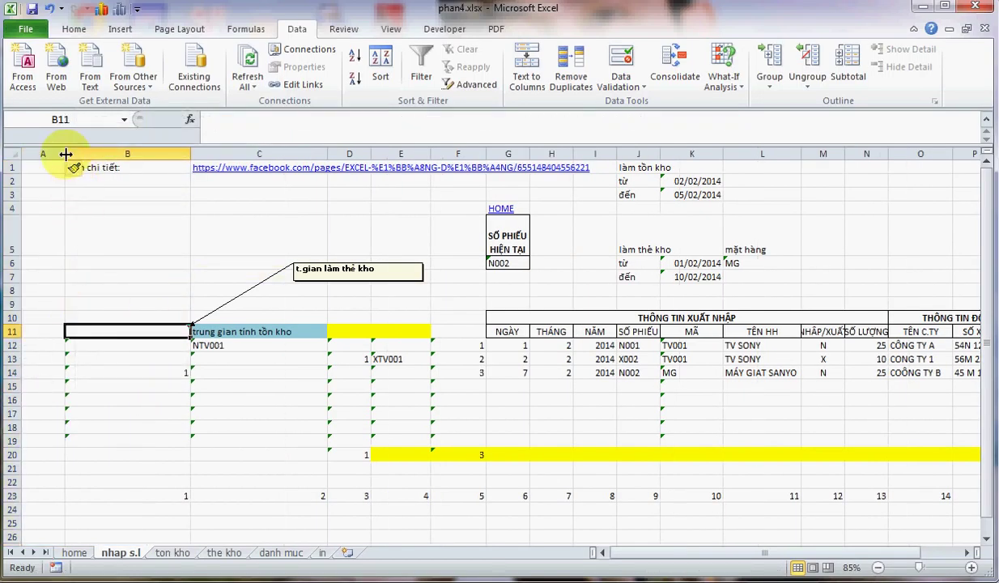
drag(66, 153, 89, 154)
- Add the comment 'trung gian in phiếu' to cell A11 and shrink it to one line
click(64, 331)
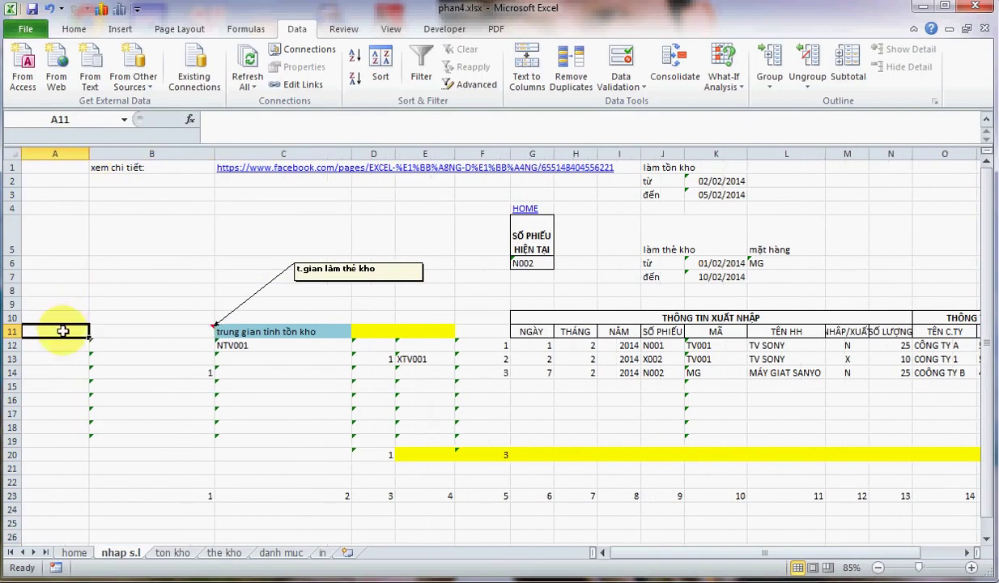
right_click(64, 330)
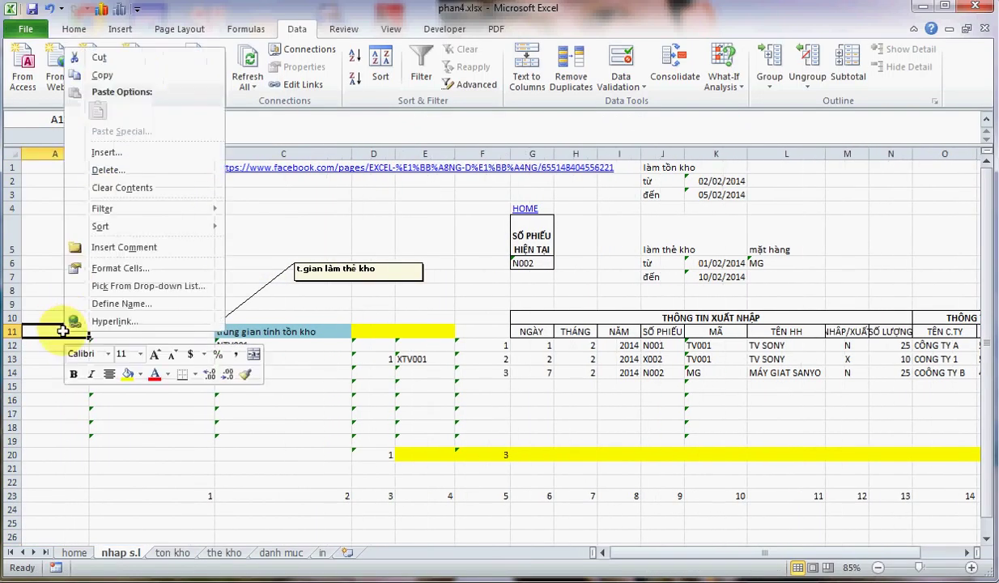
click(150, 247)
drag(130, 326, 73, 313)
text(trung gian in phiếu)
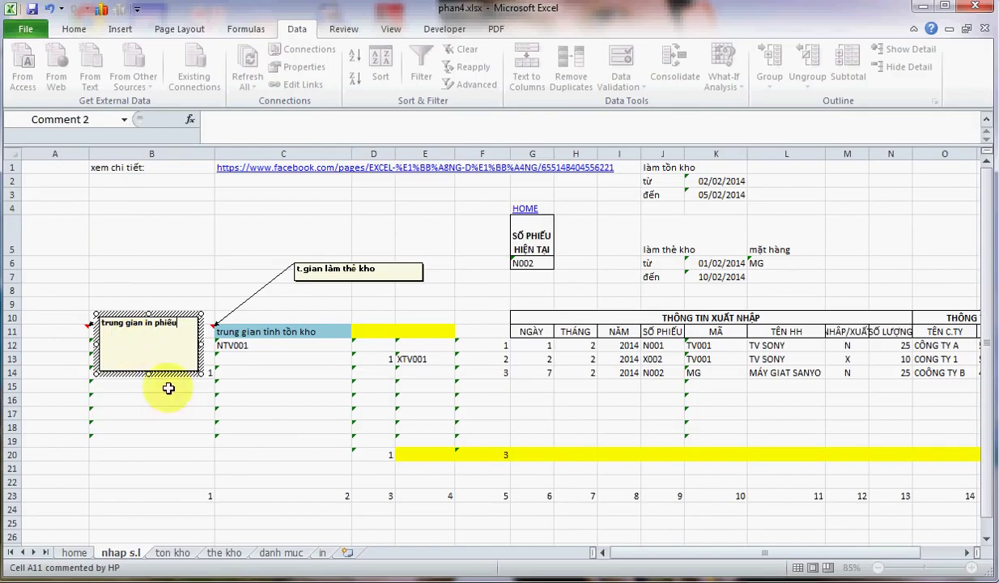
drag(149, 372, 148, 322)
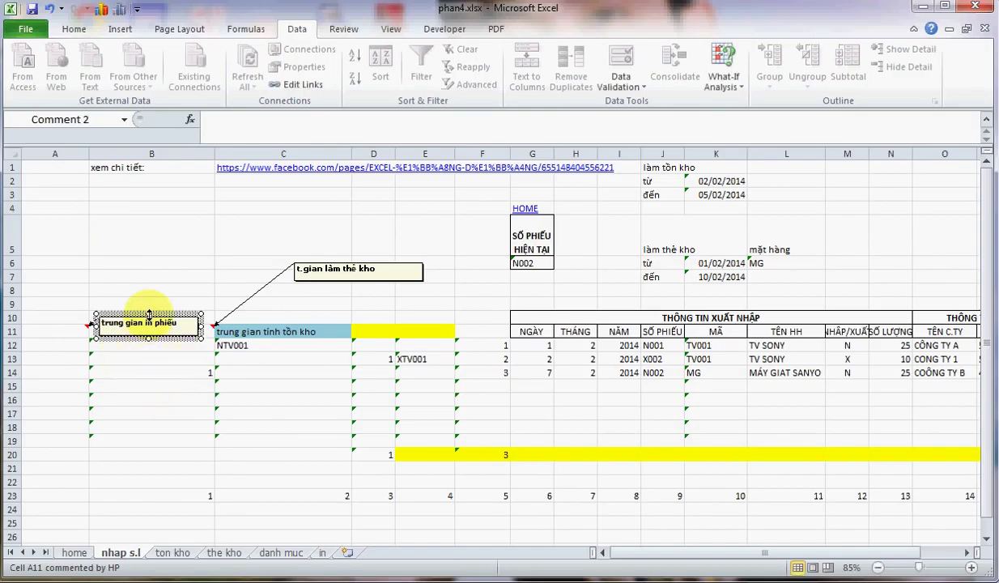
- Keep the A11 comment always shown, move it above row 10, and select A7
right_click(154, 318)
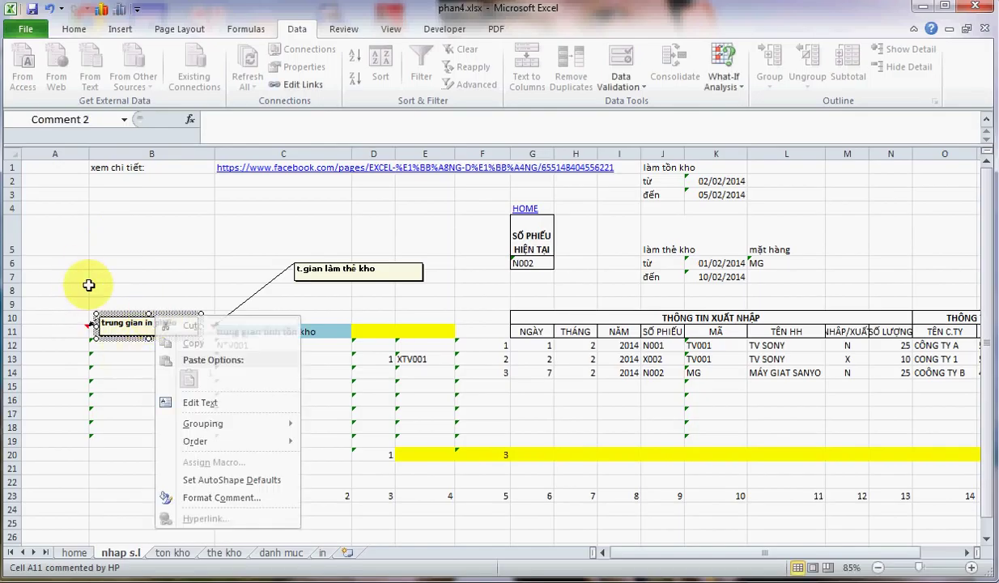
click(67, 343)
click(67, 343)
right_click(84, 332)
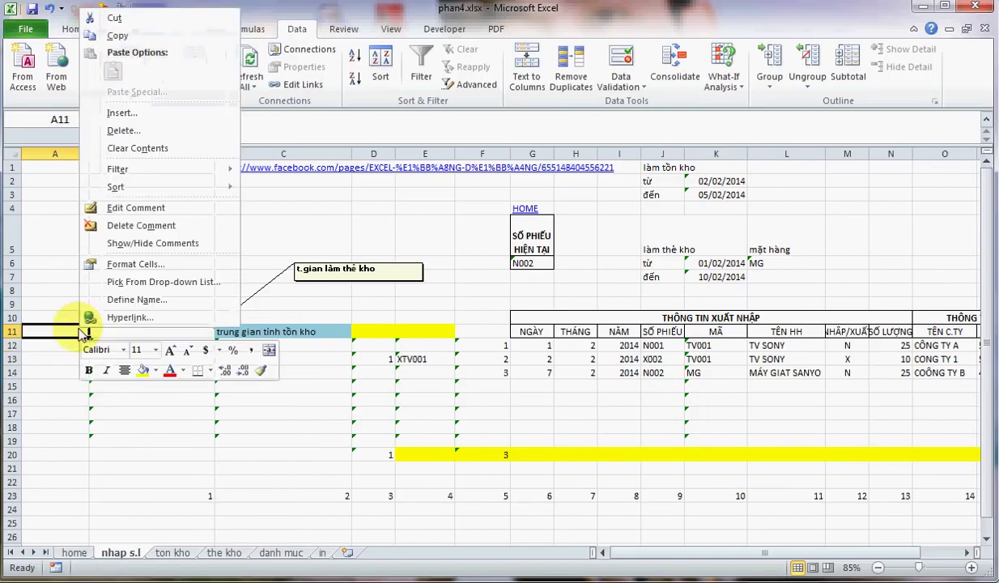
click(146, 243)
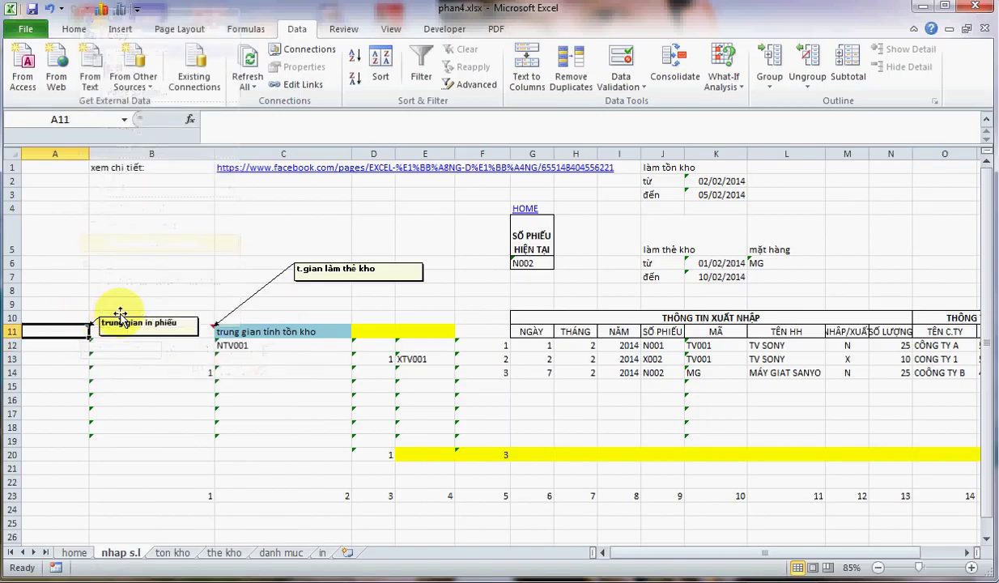
drag(120, 313, 126, 293)
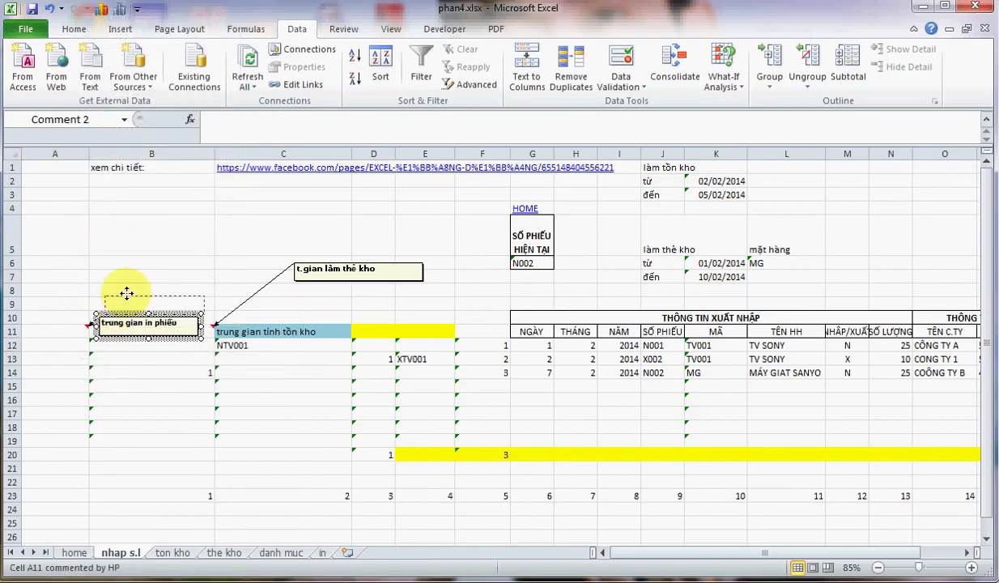
click(78, 344)
click(125, 275)
click(77, 275)
- Link A7 to the ticket number with =in!F6
text(=)
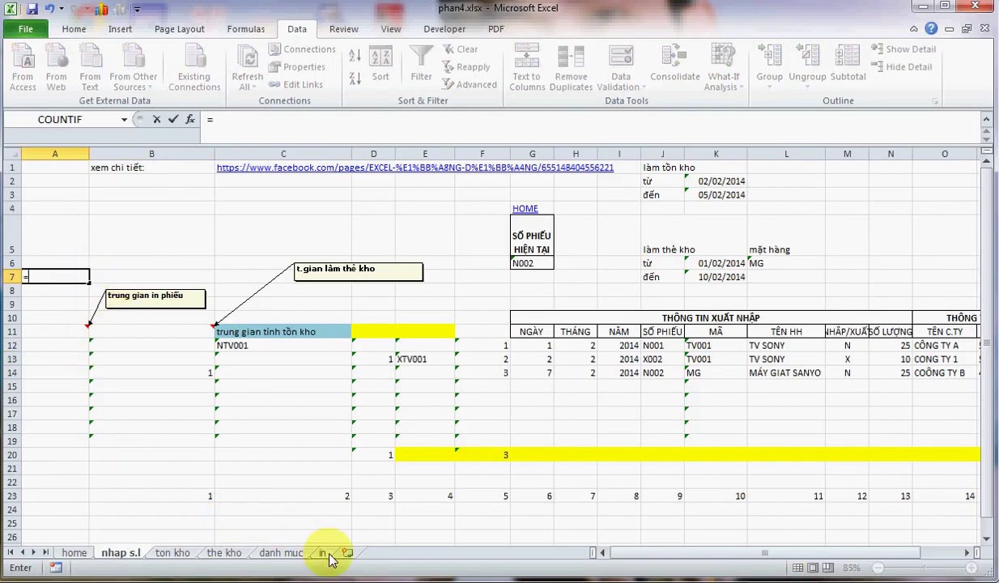
click(328, 556)
key(Return)
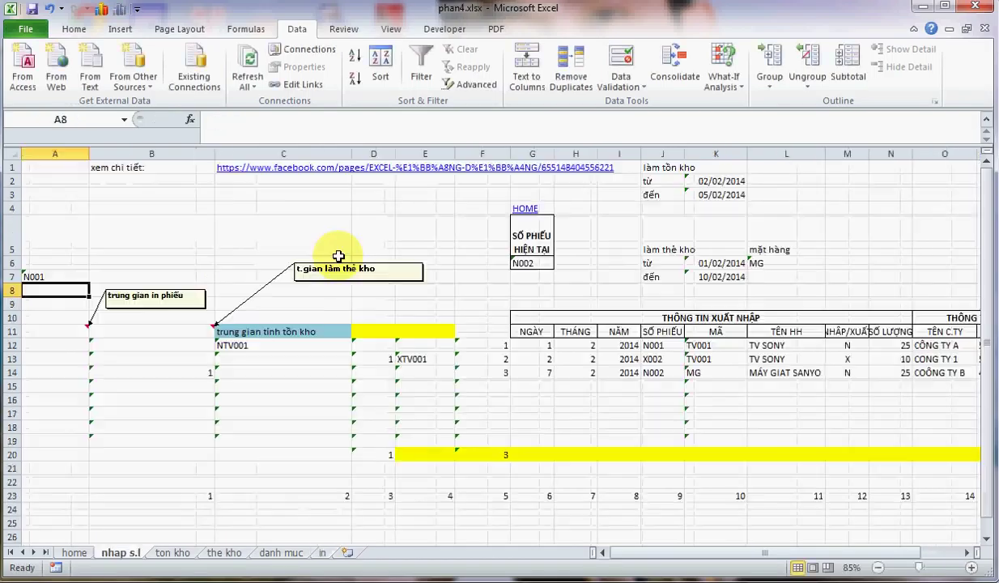
- Type the numbering formula =IF(J12=A7,1+MAX(A11:A11),"") into A12
click(58, 342)
click(54, 330)
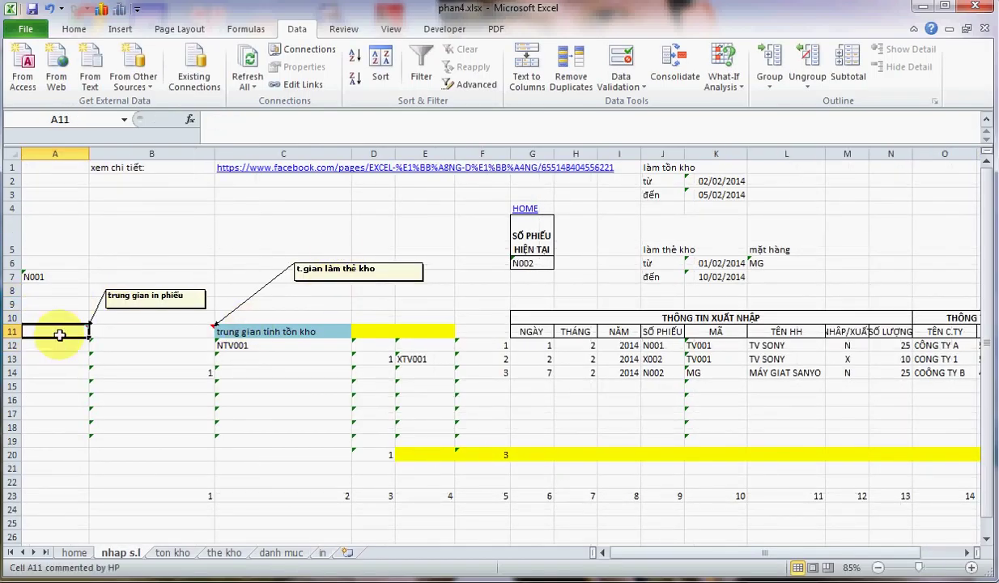
click(58, 347)
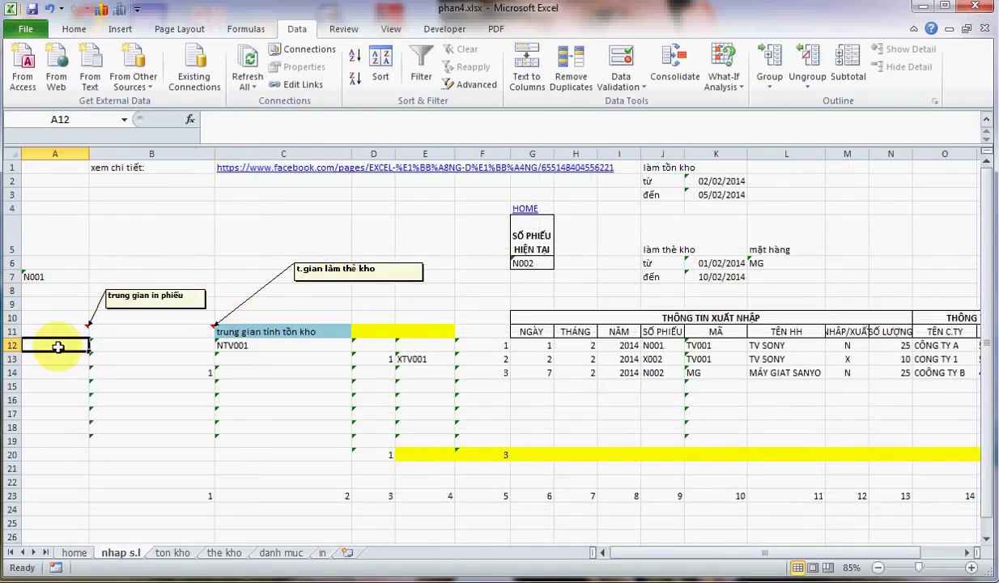
text(=if)
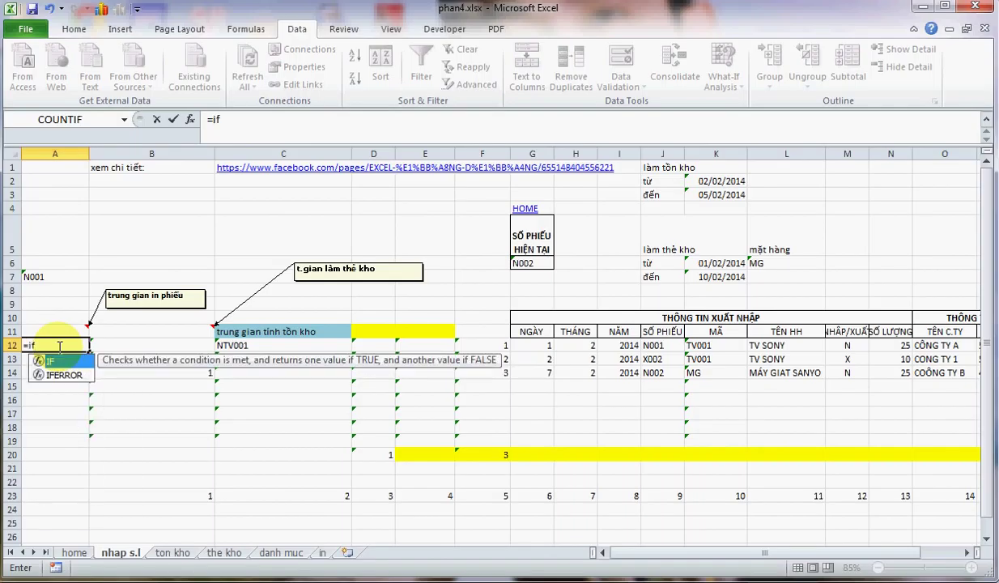
text(()
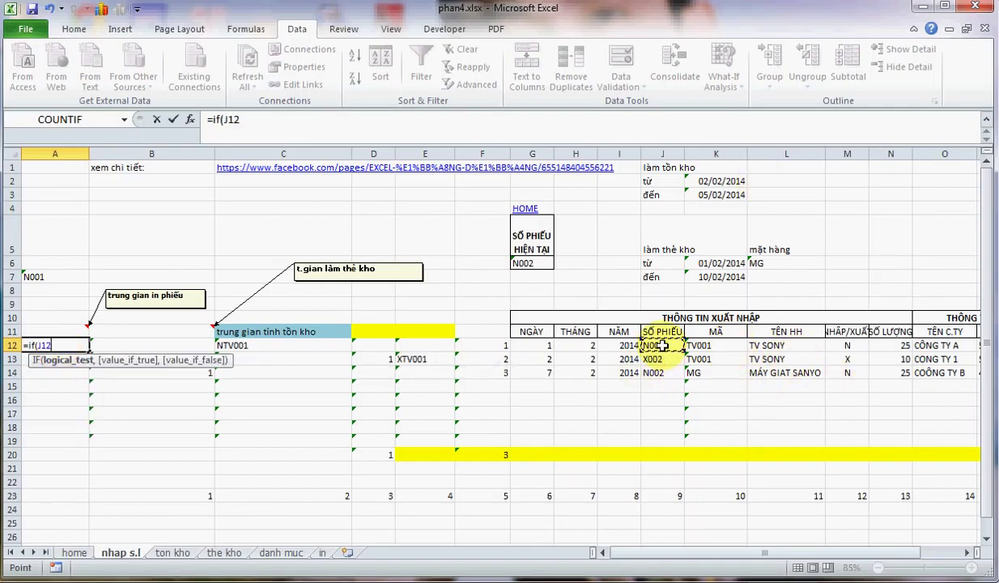
click(62, 275)
text(,1+)
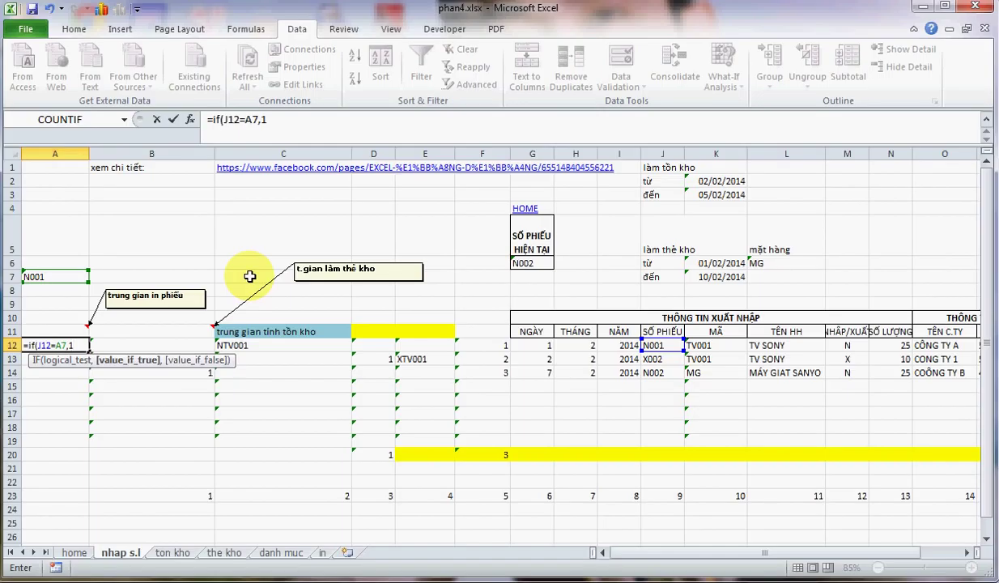
text(ma)
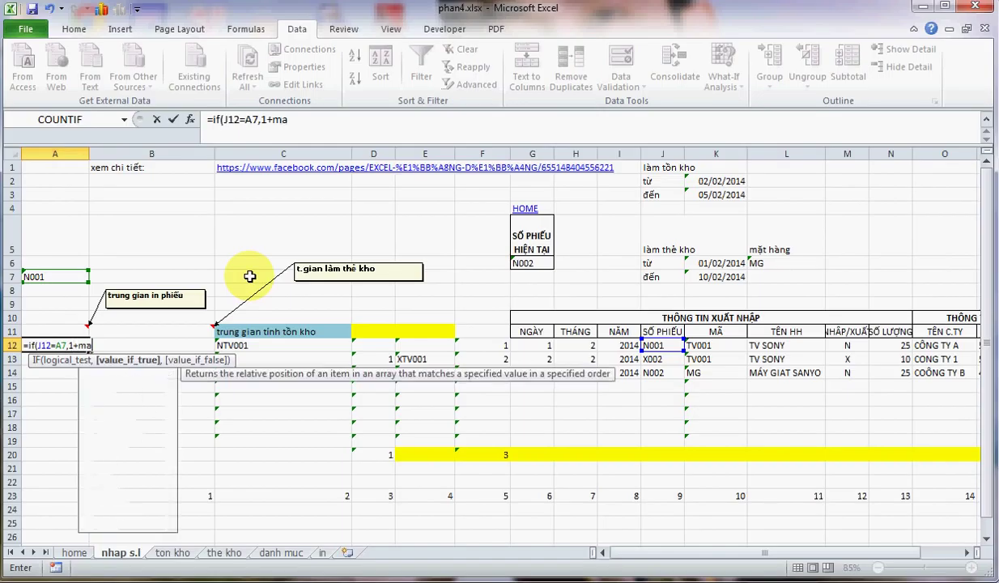
text(x()
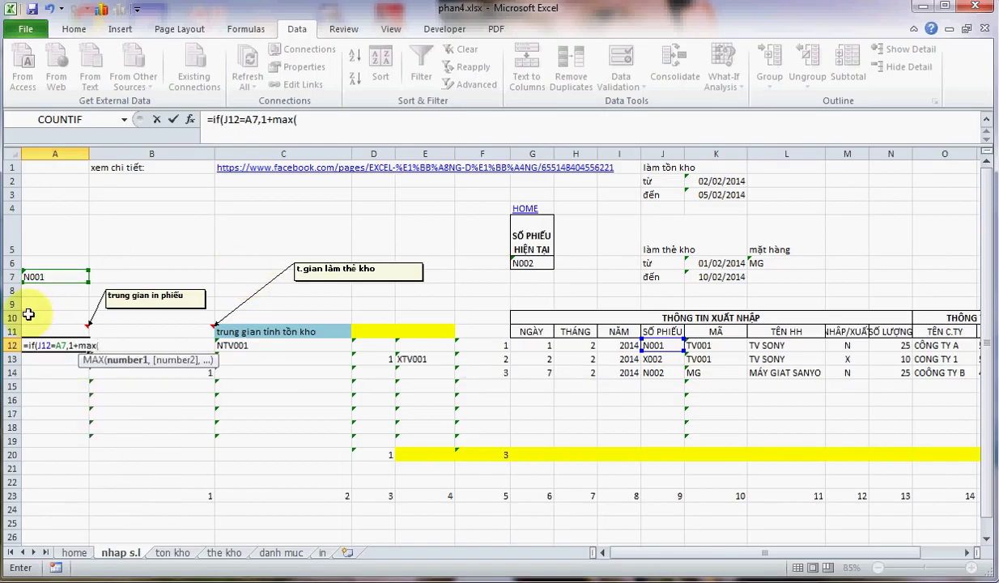
click(43, 331)
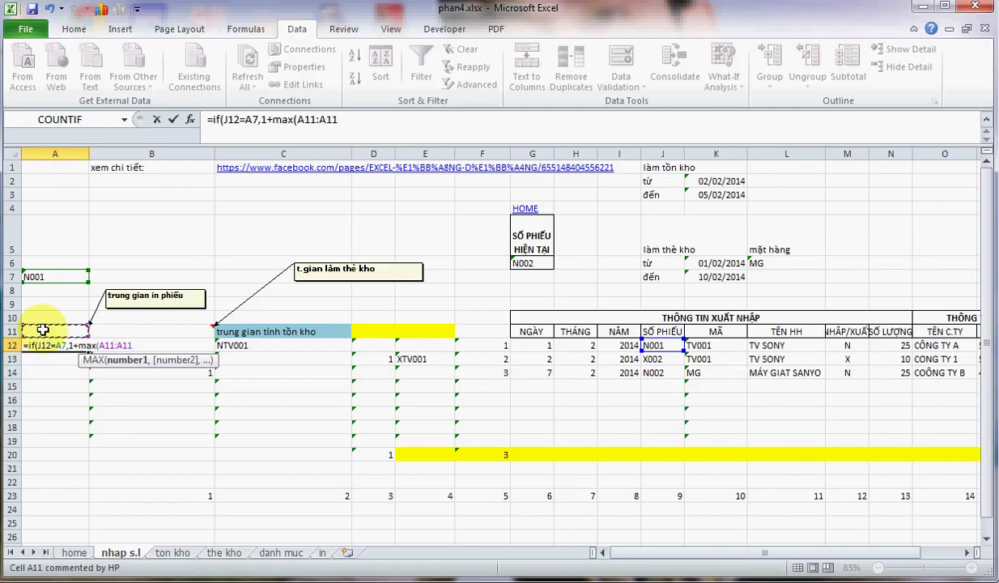
text(),")
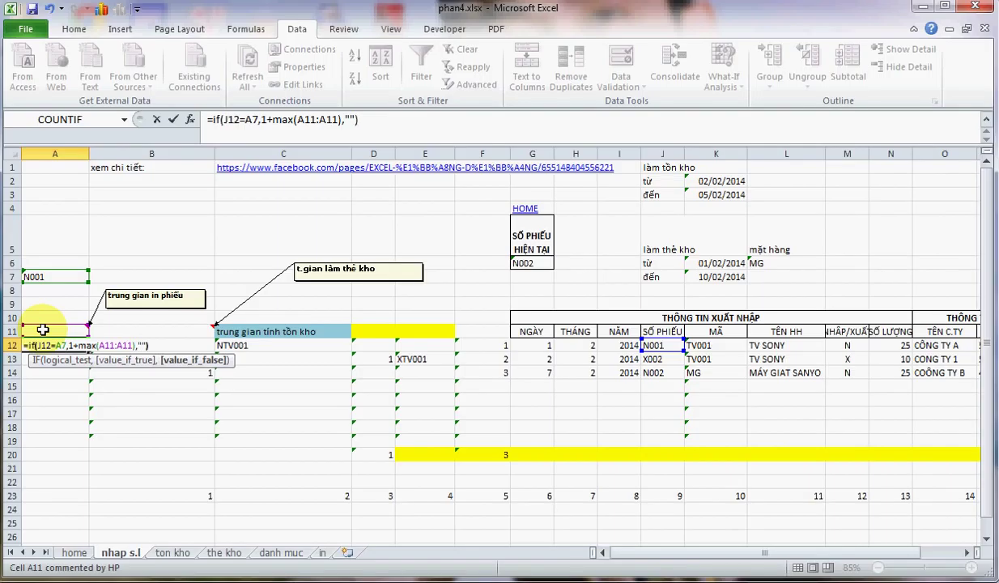
- Anchor the MAX range start as $A$11 and fill the formula down to A20
click(306, 119)
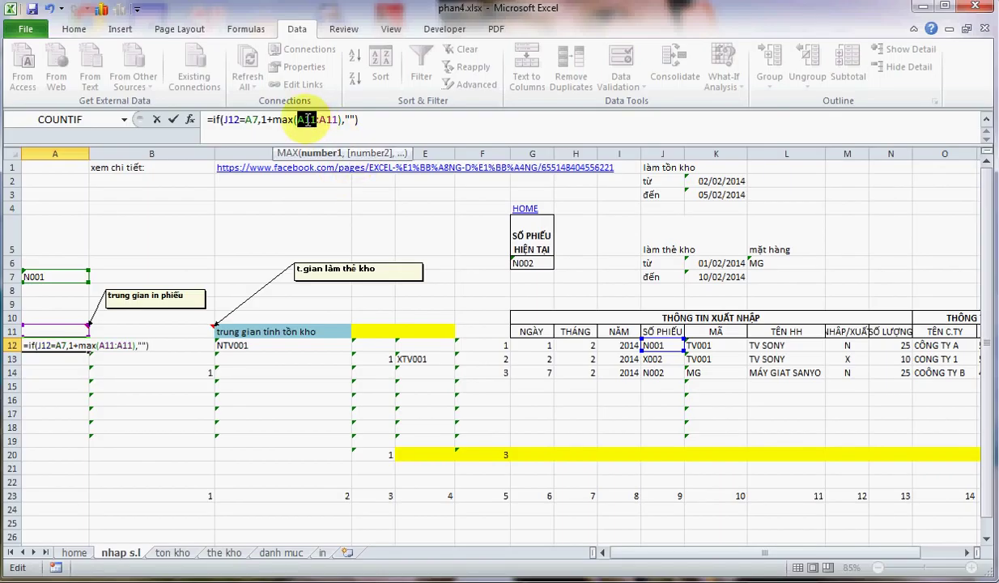
key(F4)
key(Return)
click(79, 344)
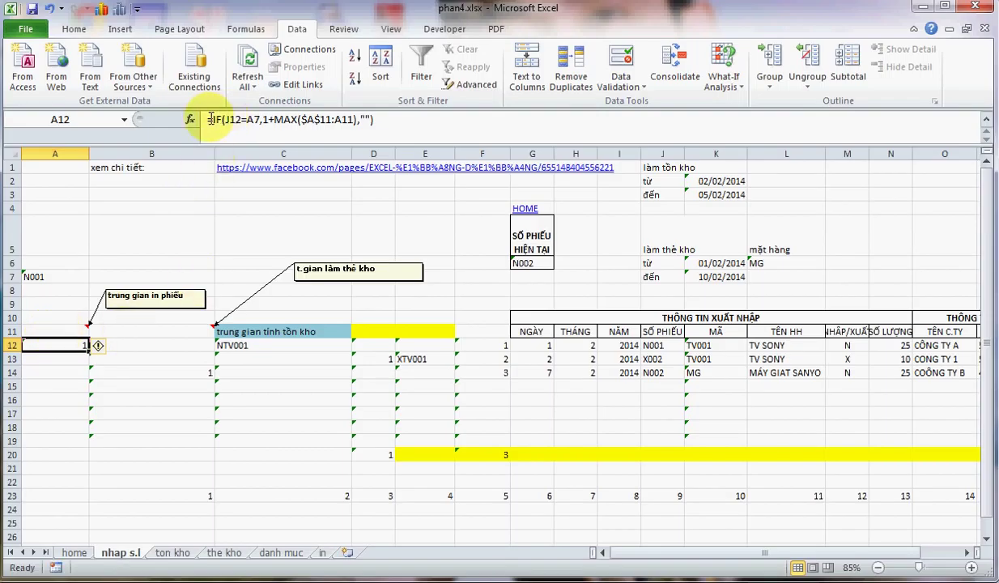
drag(88, 351, 84, 458)
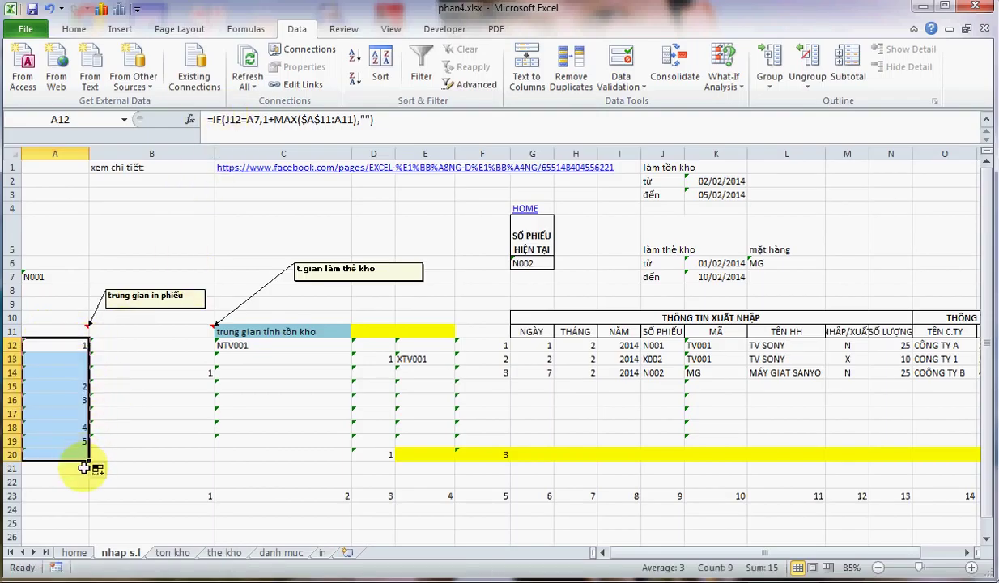
- Lock A12's ticket reference as $A$7 and refill the formula down column A
click(63, 342)
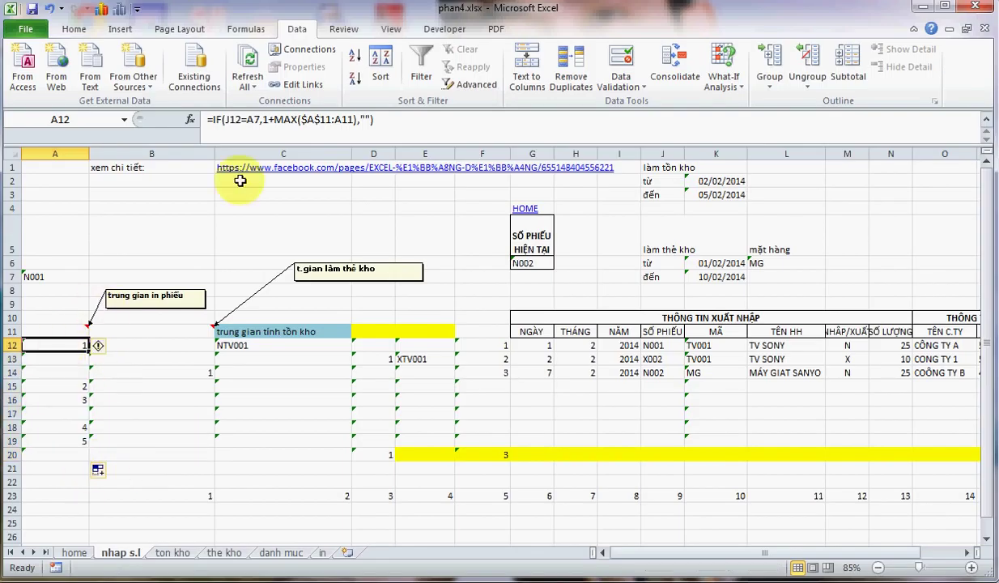
click(253, 119)
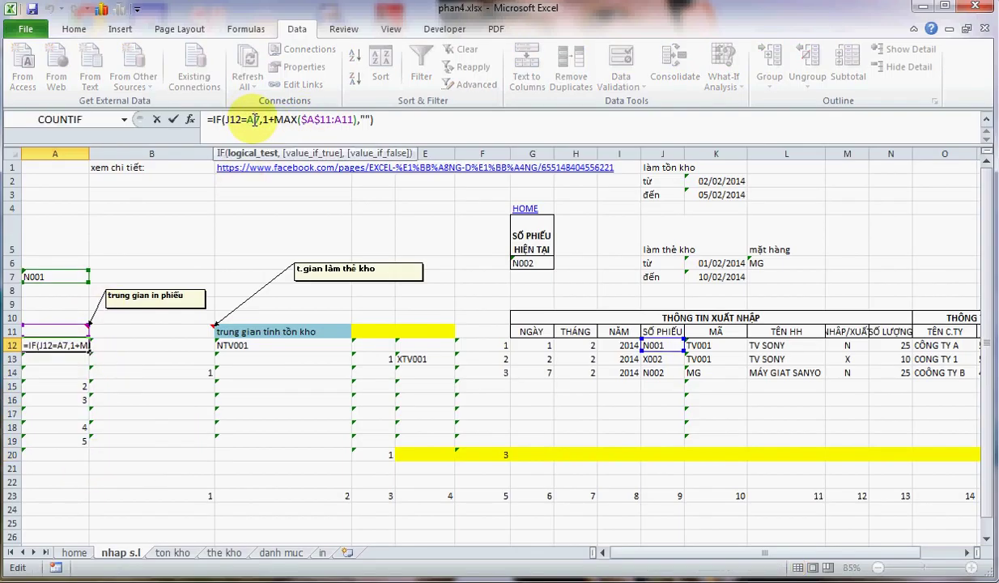
key(Return)
click(83, 344)
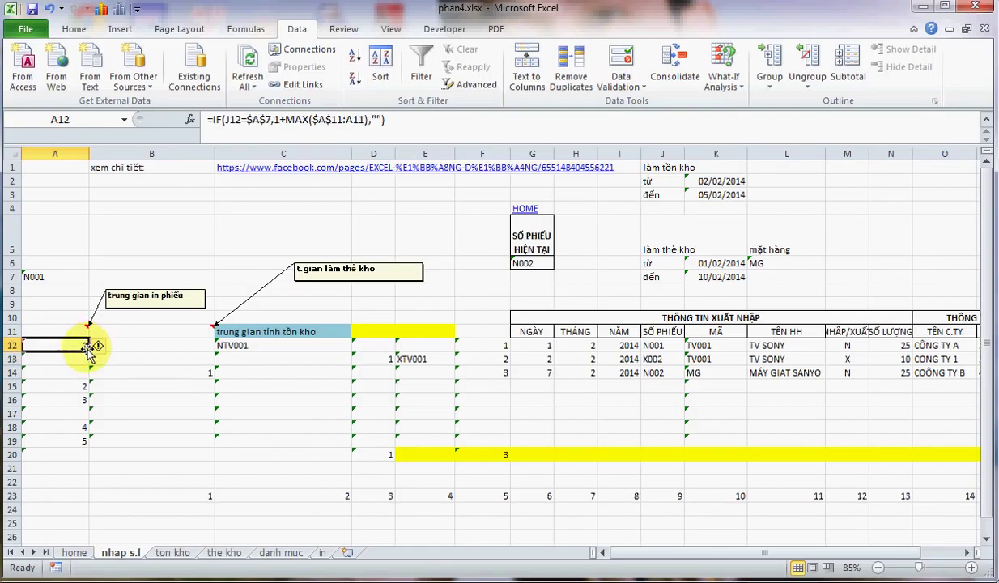
drag(88, 352, 83, 442)
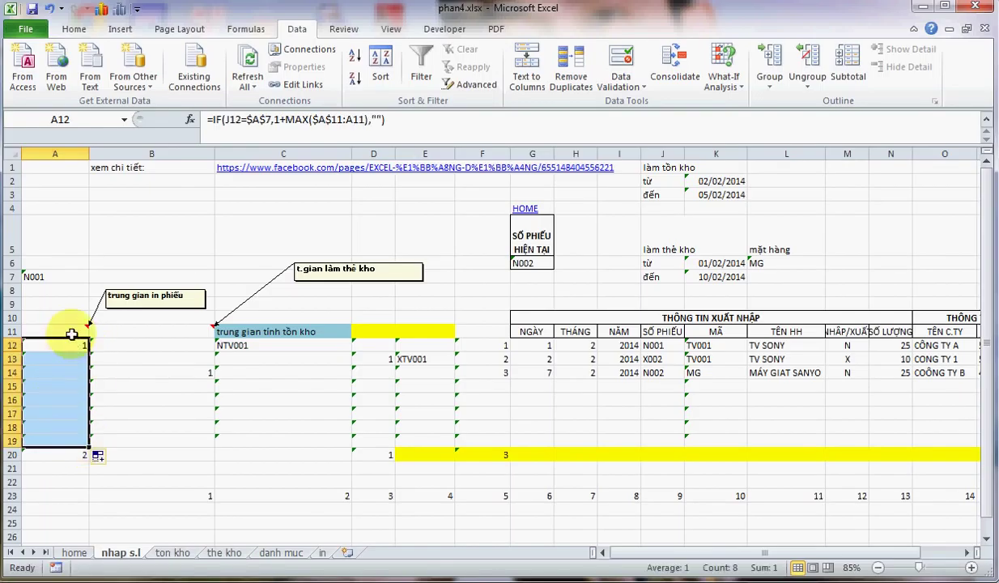
click(76, 345)
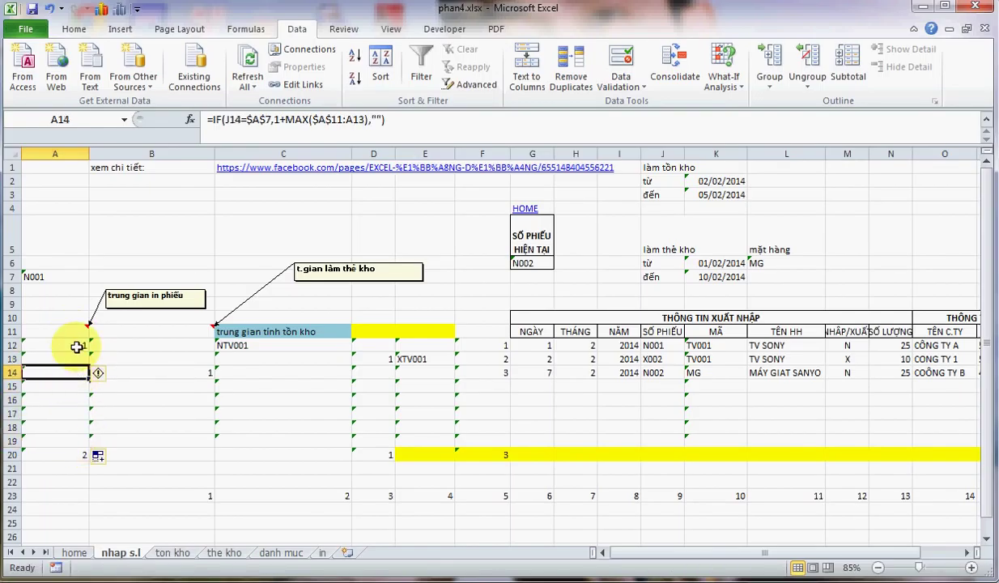
- Switch the 'in' sheet's Số phiếu dropdown to ticket X002
click(322, 552)
click(375, 252)
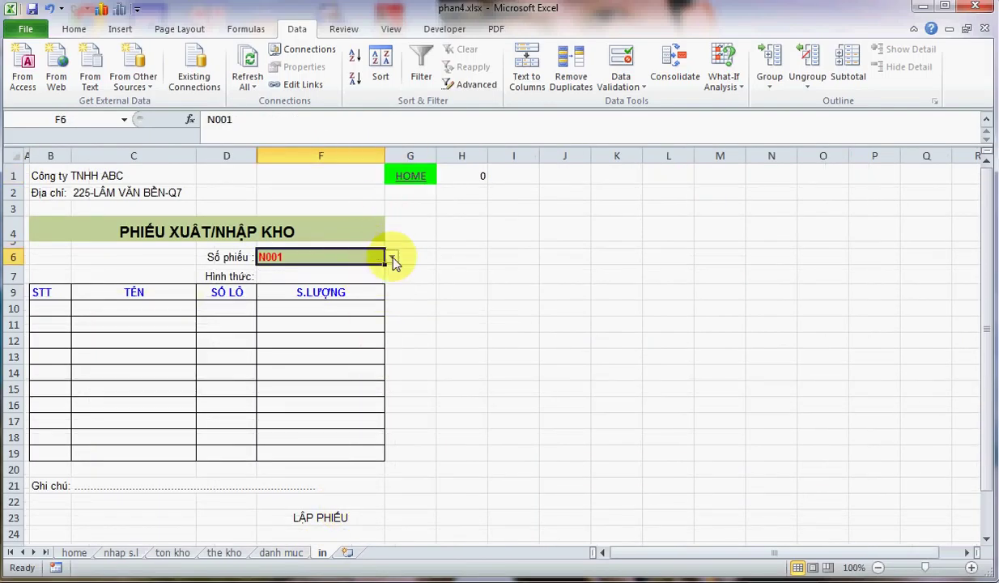
click(392, 257)
click(351, 282)
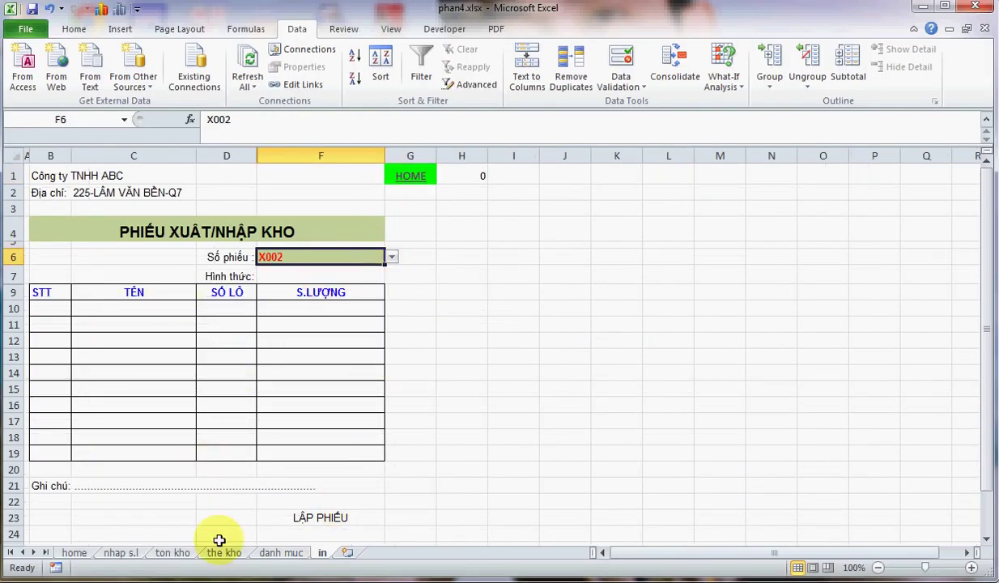
- Check the counter formulas in A13 and A20 against ticket X002 in J13
click(121, 552)
click(78, 359)
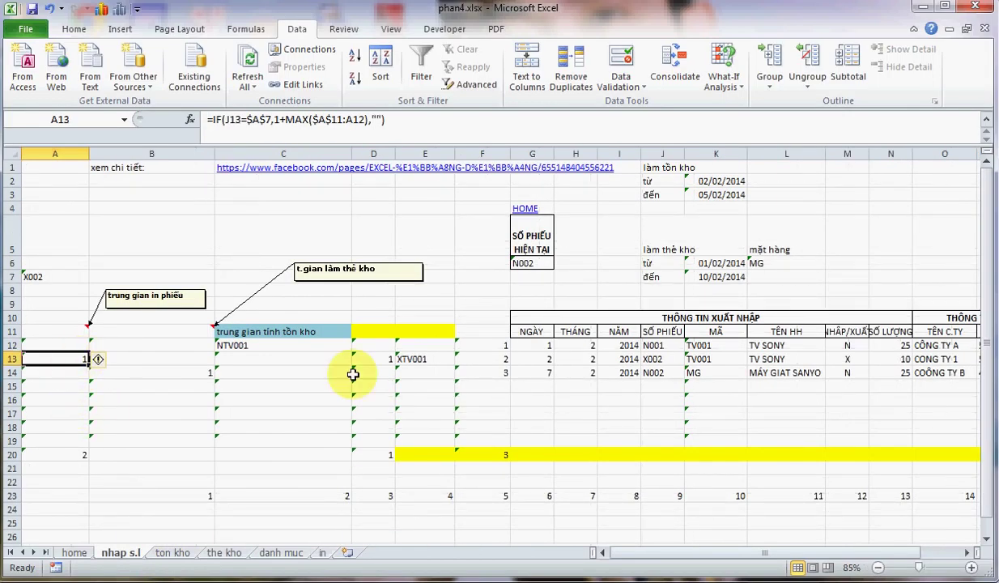
click(652, 358)
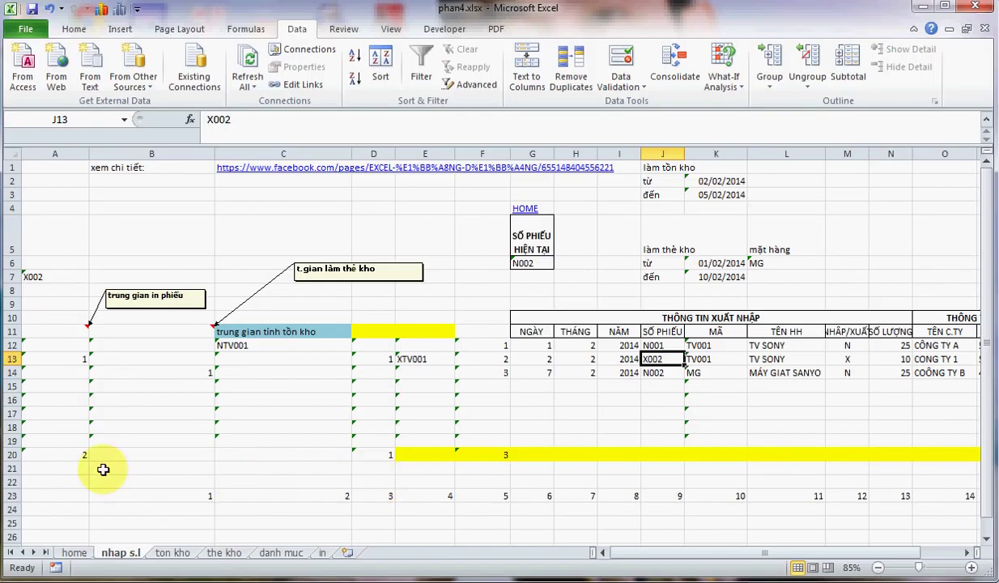
click(77, 455)
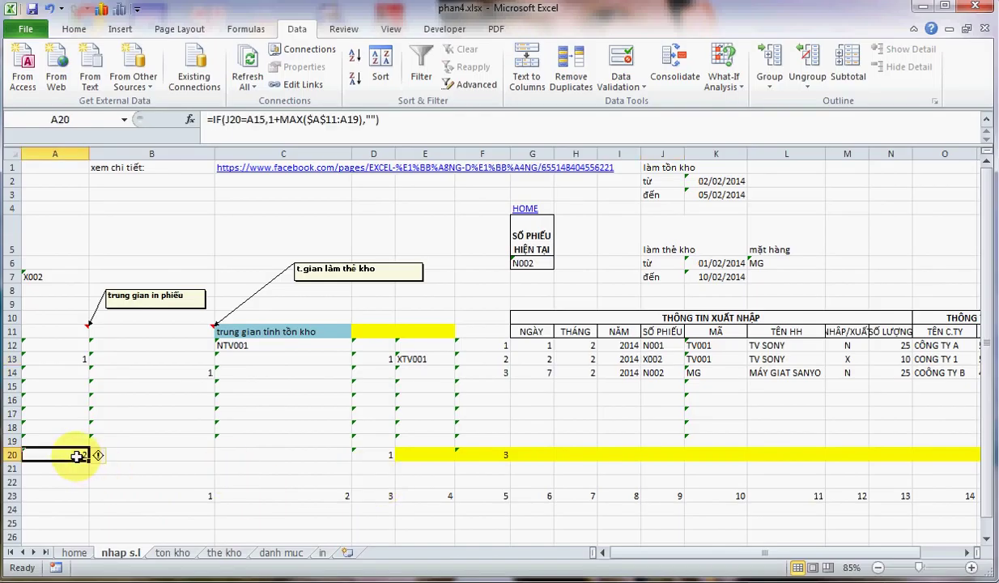
drag(381, 454, 174, 455)
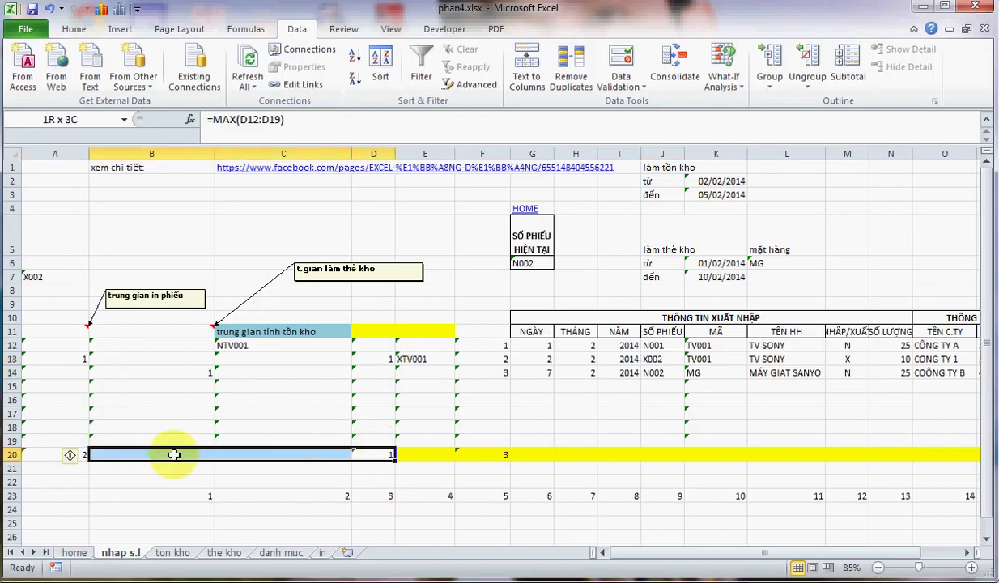
- Delete the leftover counter formula from A20 and confirm B20 is empty
click(65, 455)
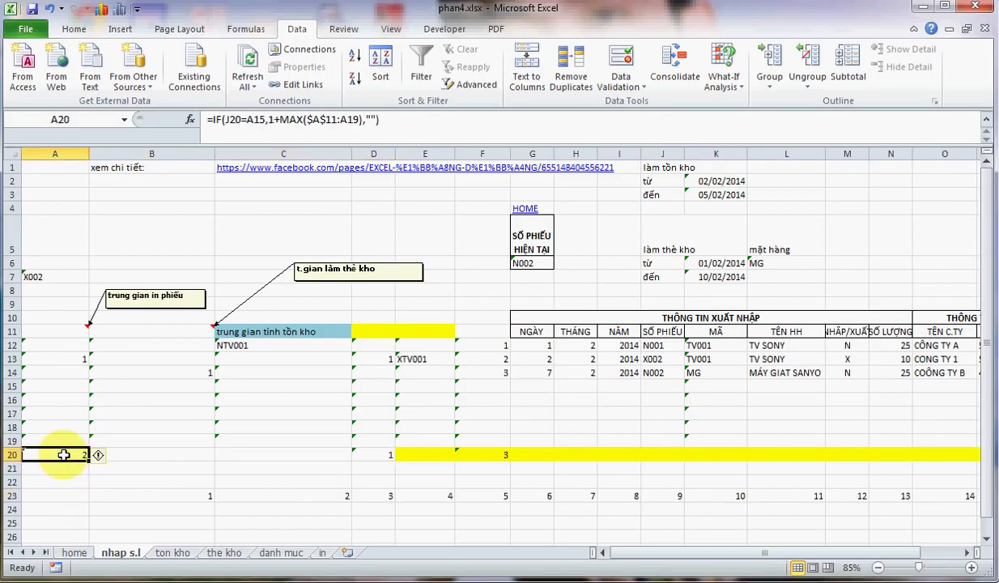
key(Delete)
click(74, 480)
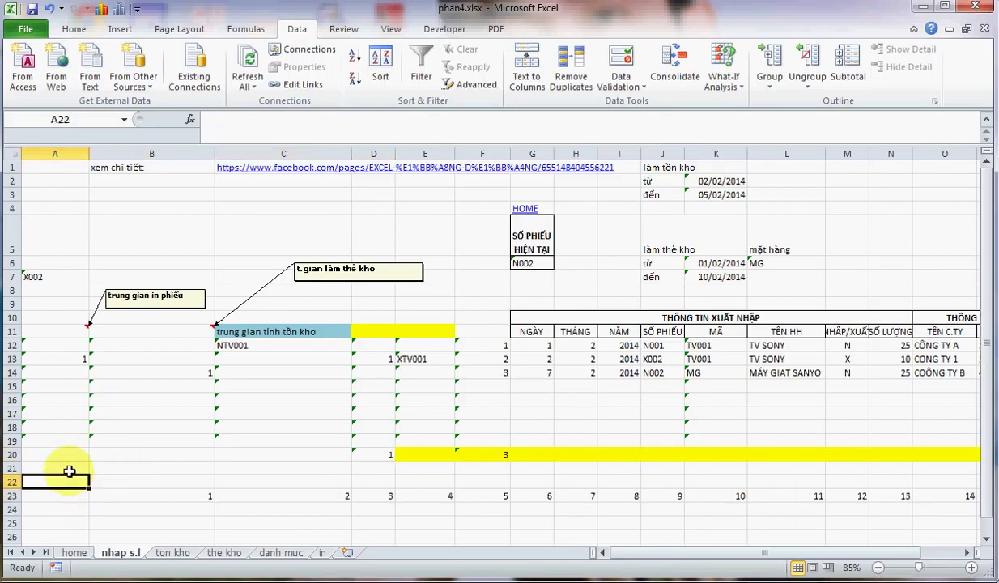
click(192, 491)
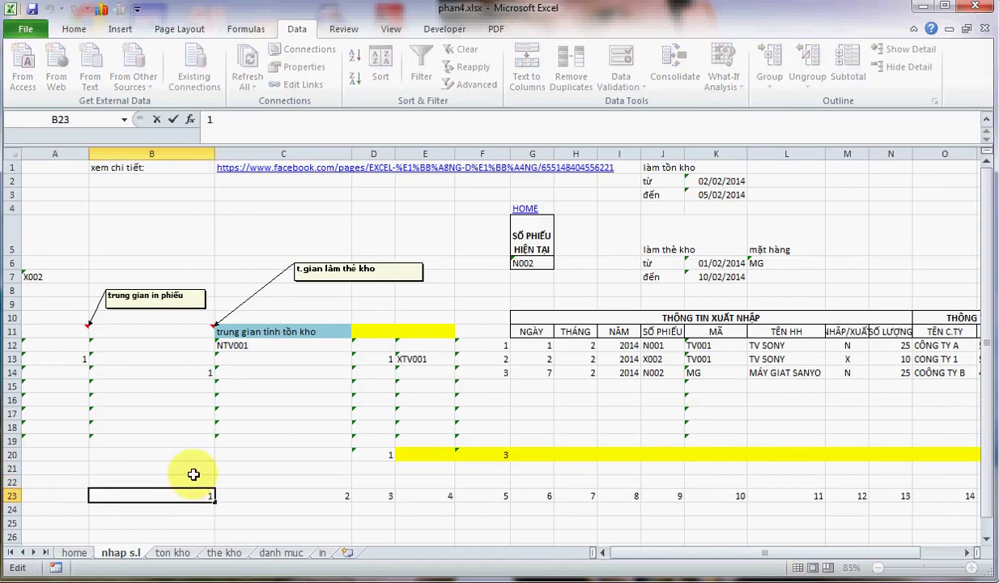
click(196, 454)
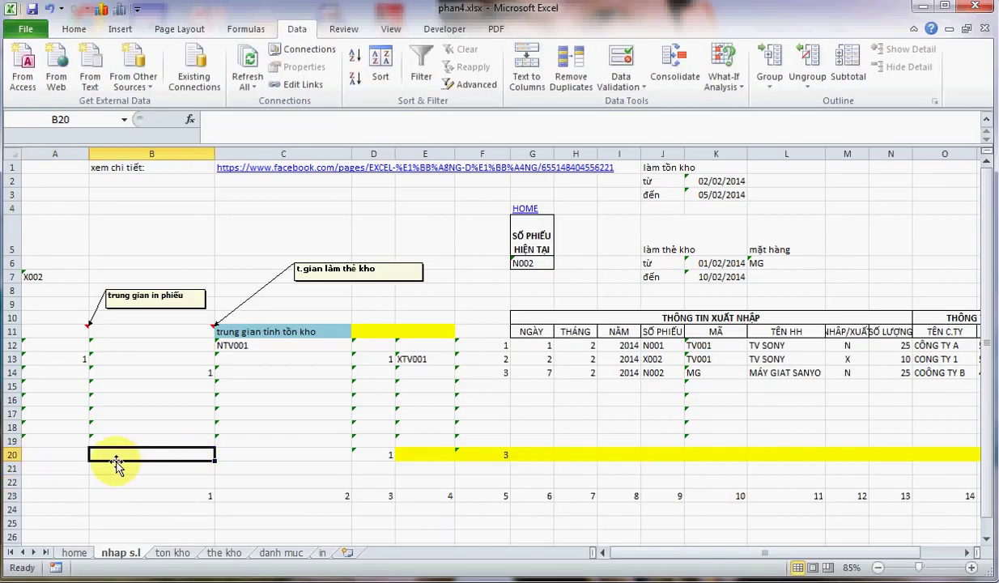
click(61, 458)
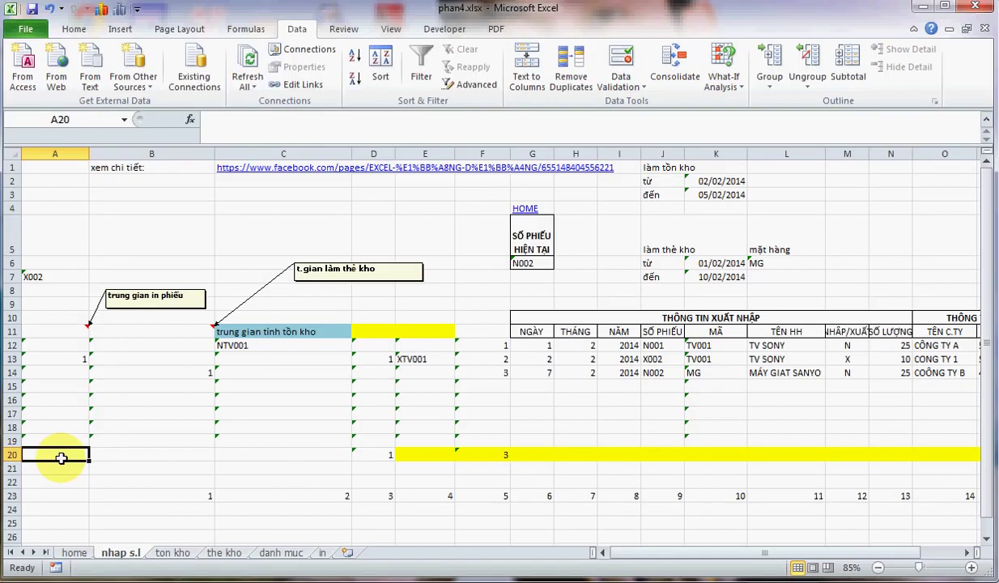
- Enter =MAX(A12:A19) in A20 so it counts matching ticket rows, showing 1
text(=max)
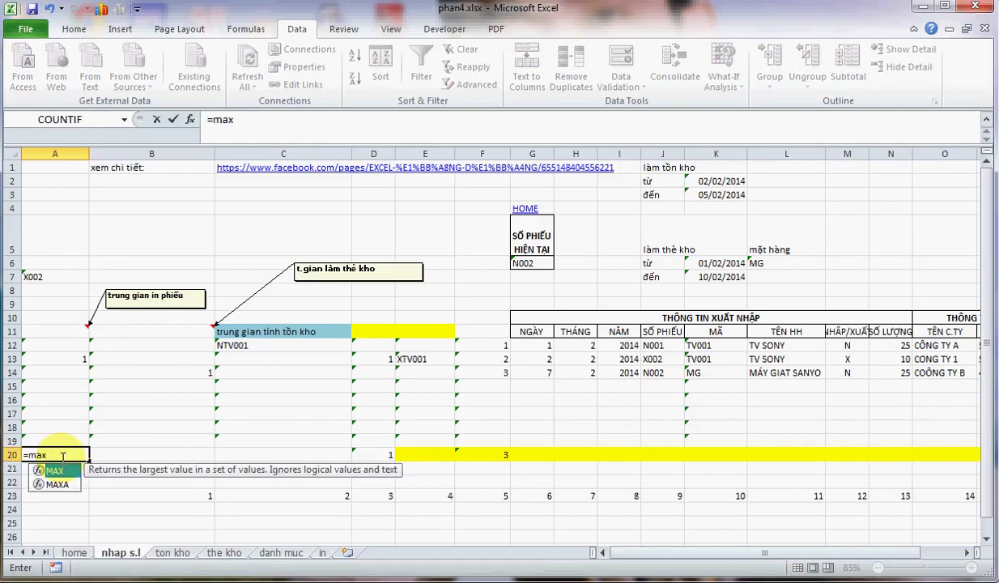
text(()
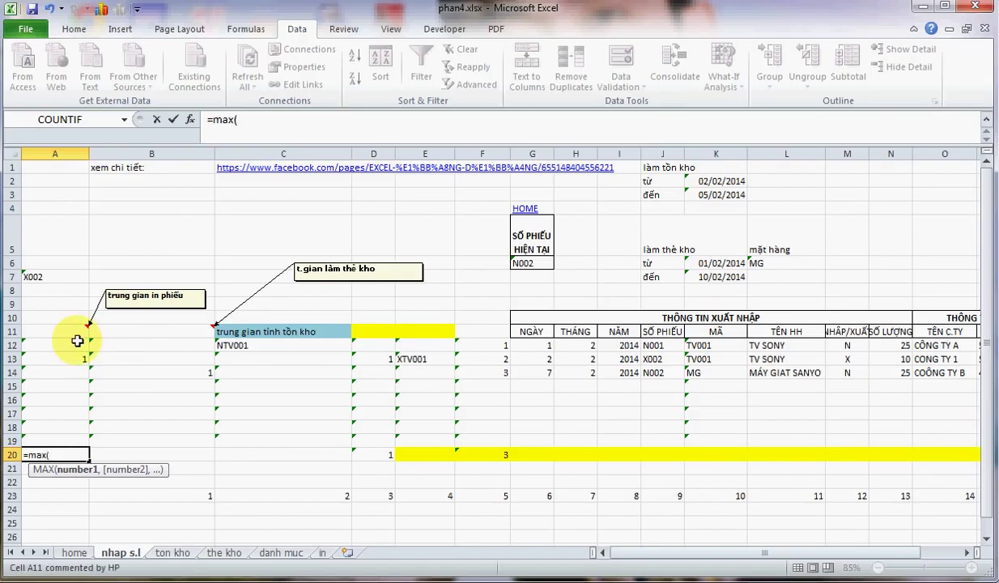
drag(78, 344, 73, 431)
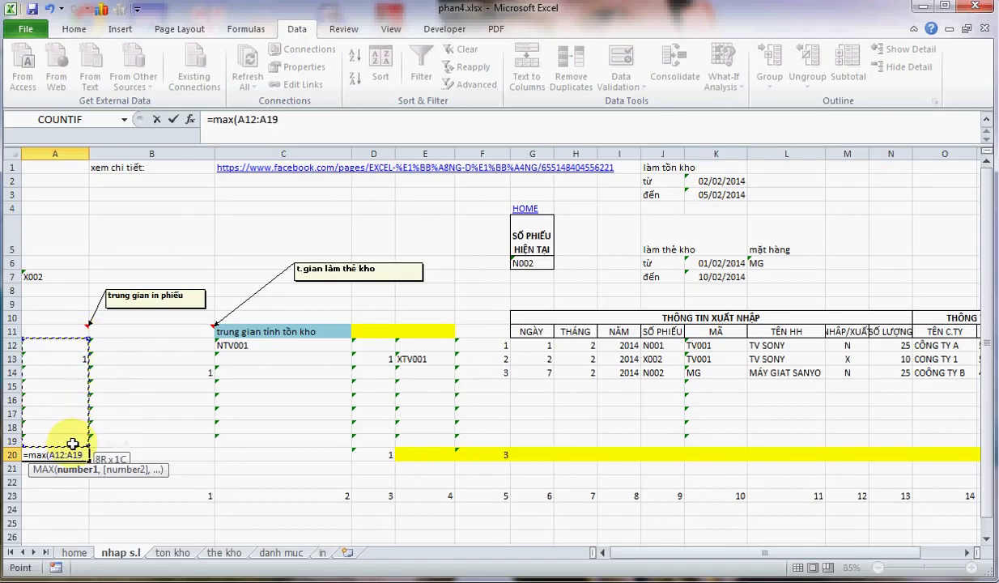
drag(72, 443, 73, 444)
key(Return)
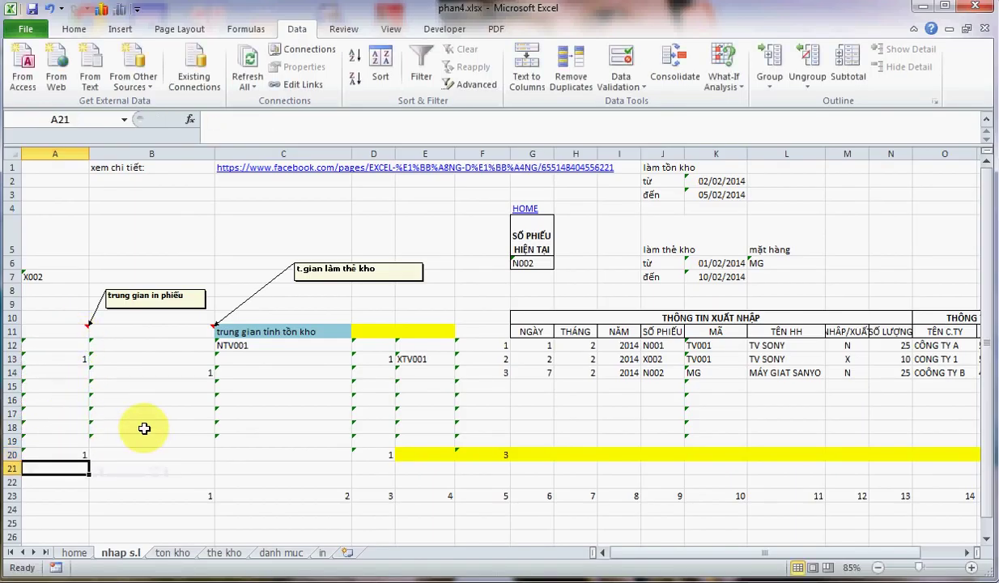
click(47, 455)
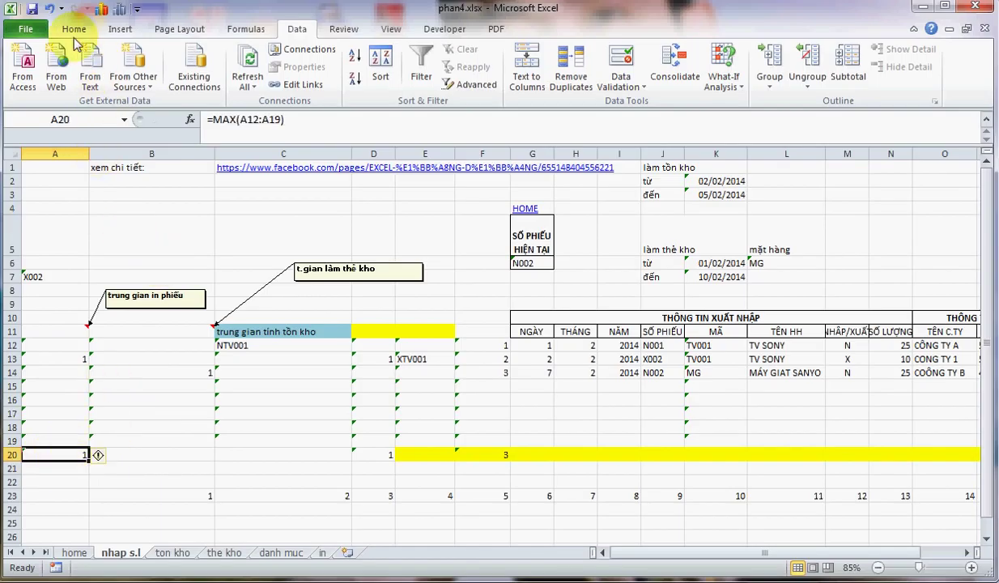
click(74, 29)
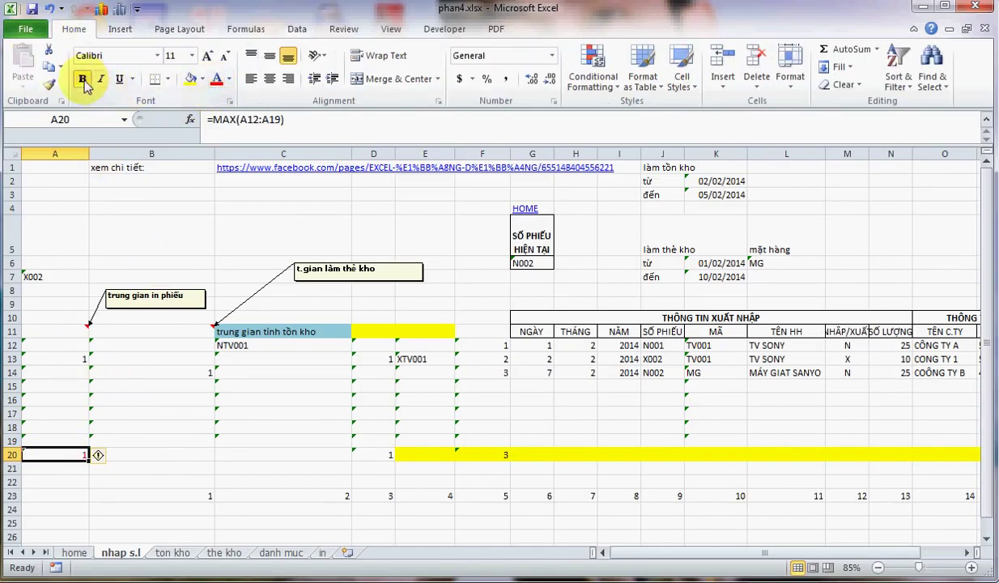
click(136, 492)
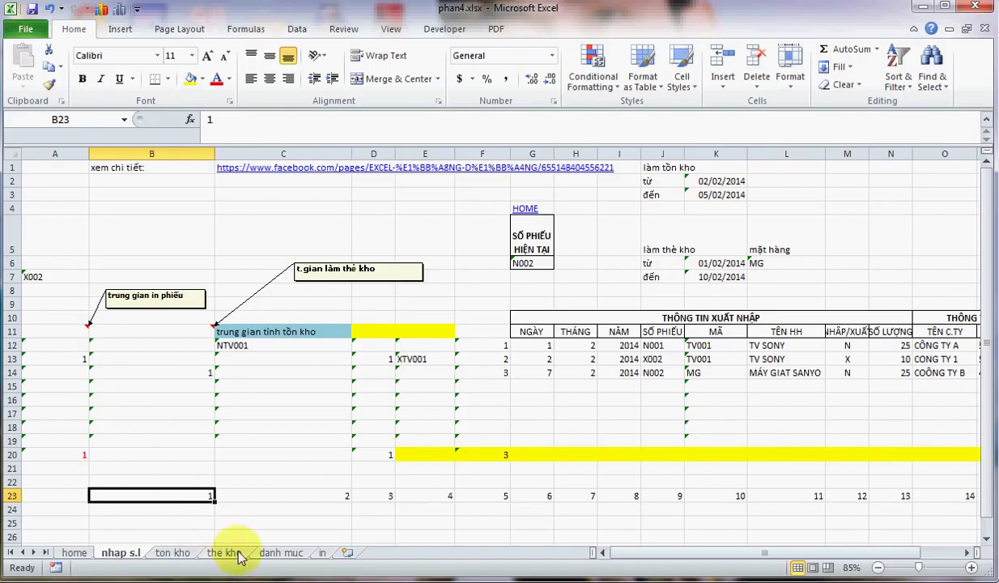
- On the 'in' sheet, set H1 to ='nhap s.l'!A20
click(323, 554)
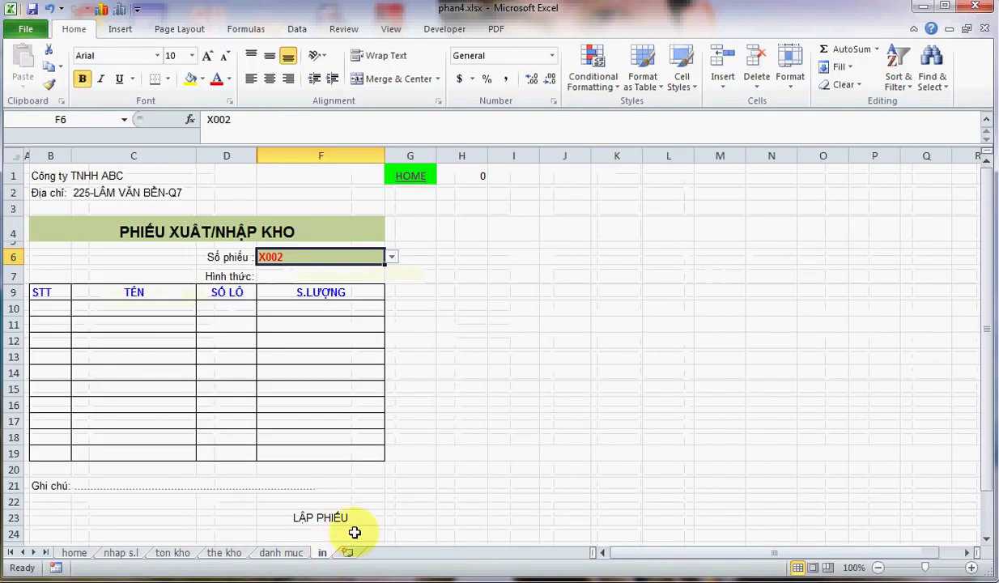
click(50, 309)
text(=)
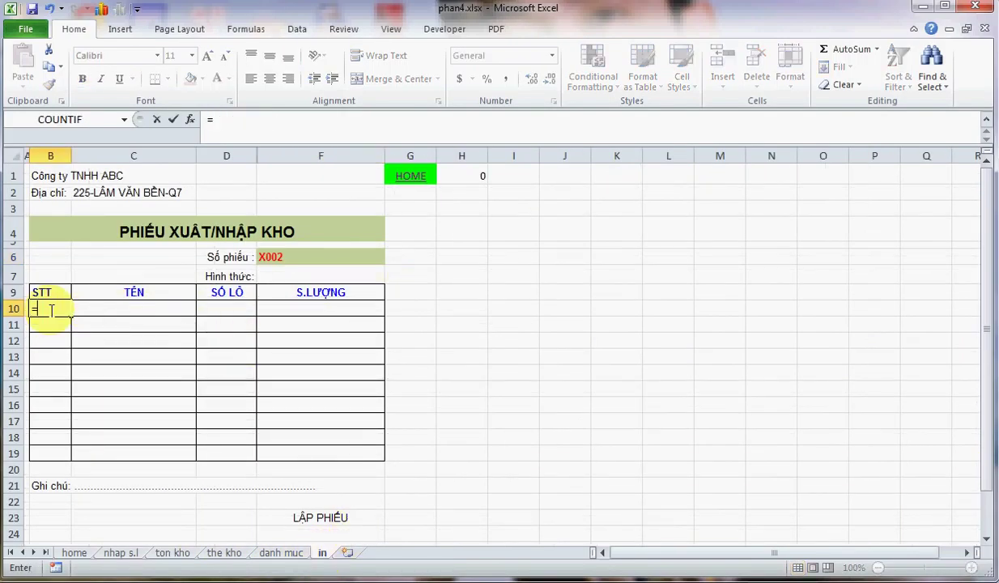
key(Escape)
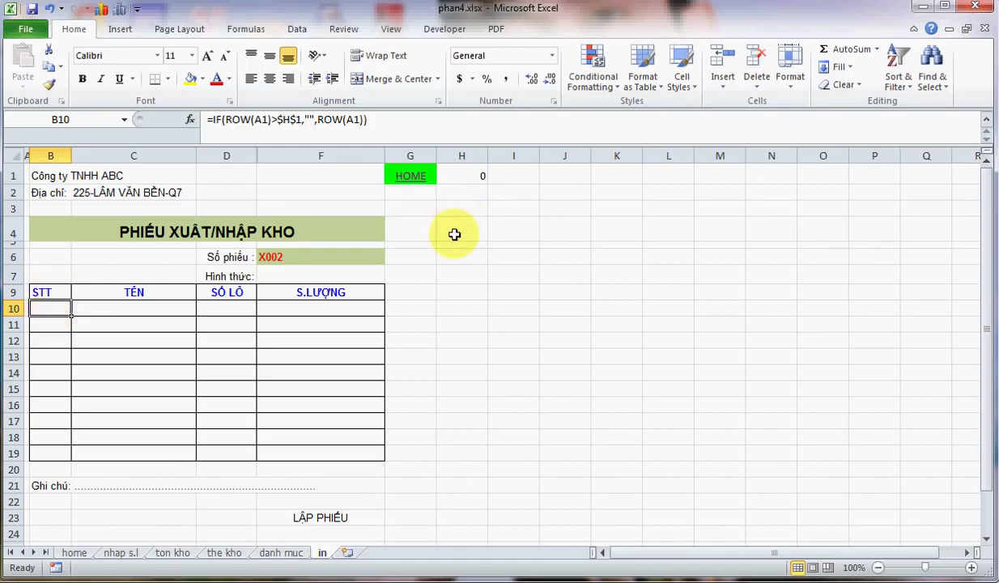
click(475, 180)
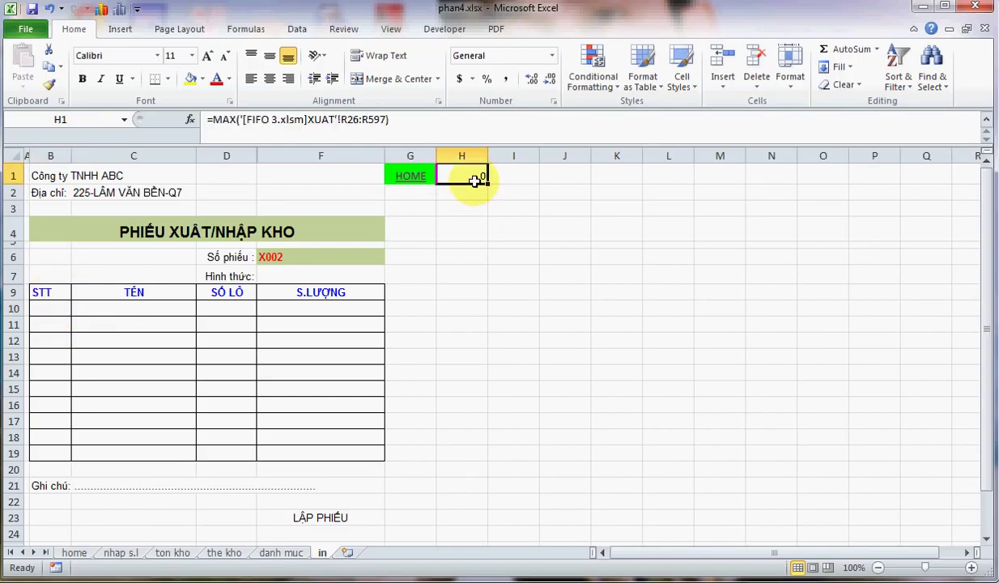
text(=)
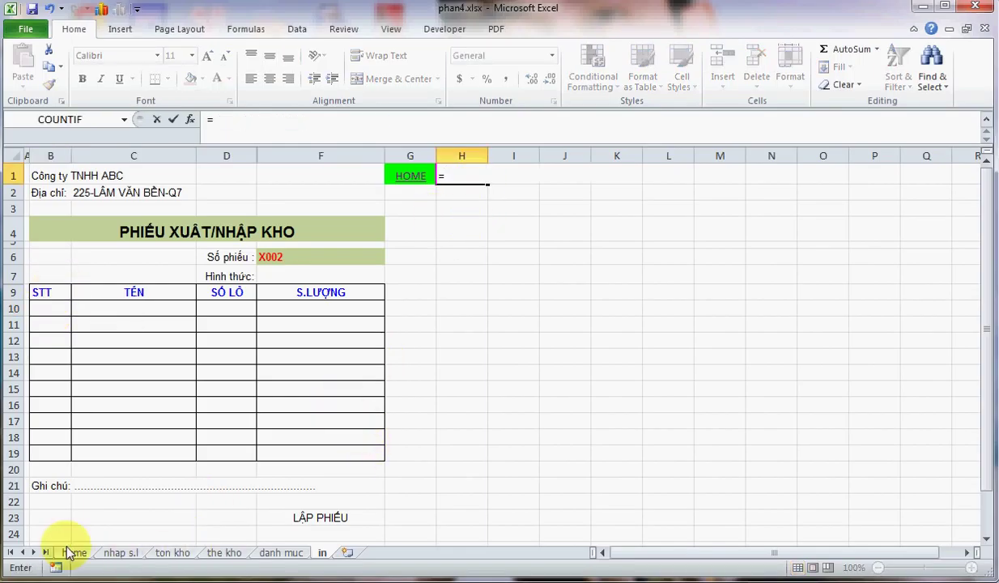
click(118, 554)
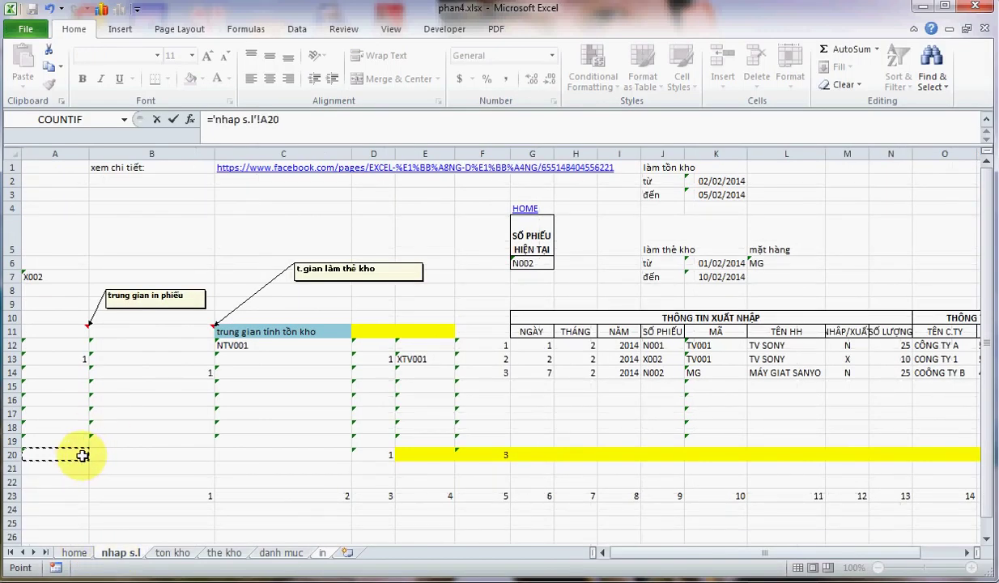
key(Return)
- Clear the old #N/A formulas from C10:F19 and the STT formulas from B10:B19
drag(112, 296, 77, 312)
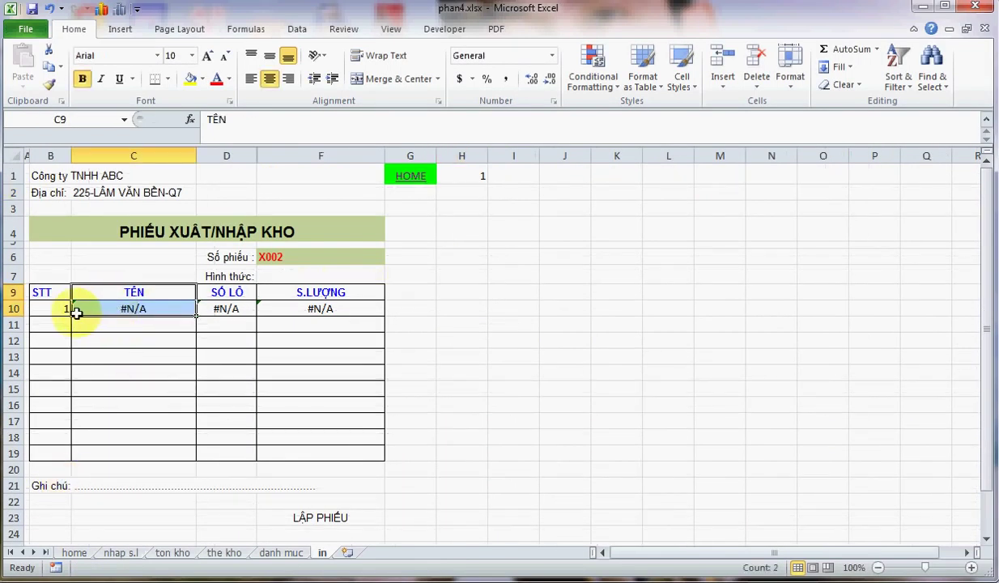
drag(143, 309, 328, 447)
key(Delete)
click(149, 404)
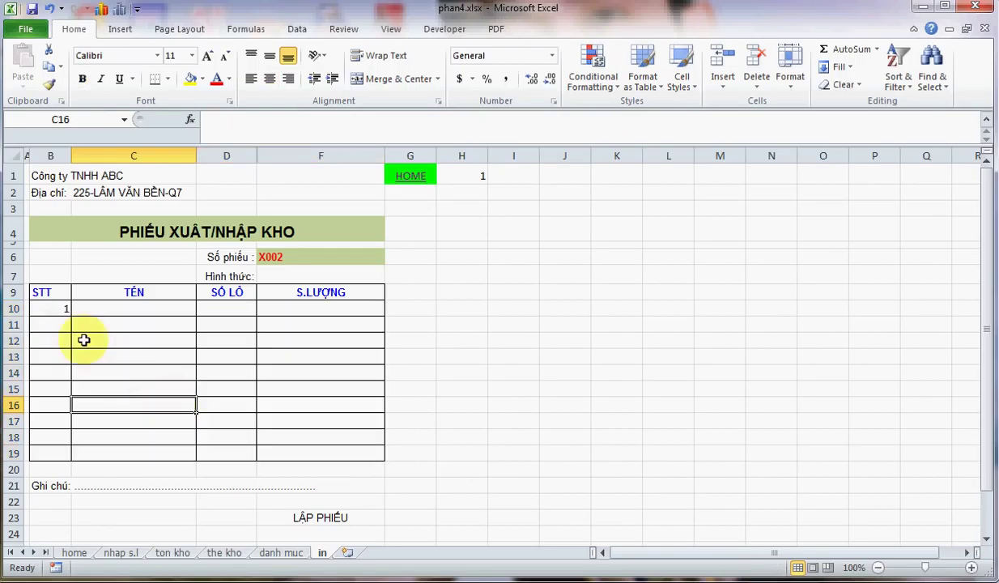
click(62, 306)
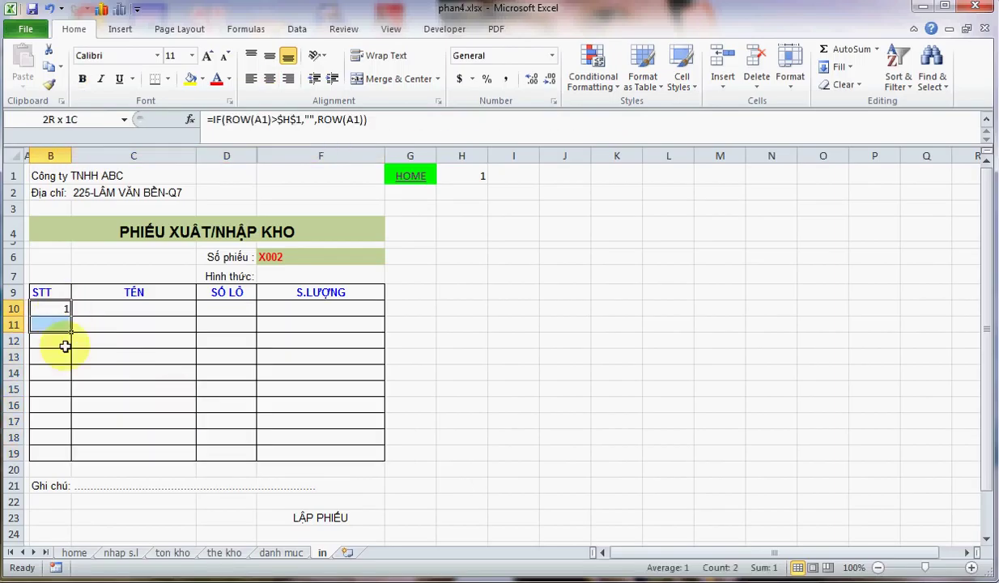
drag(62, 306, 67, 450)
key(Delete)
click(47, 389)
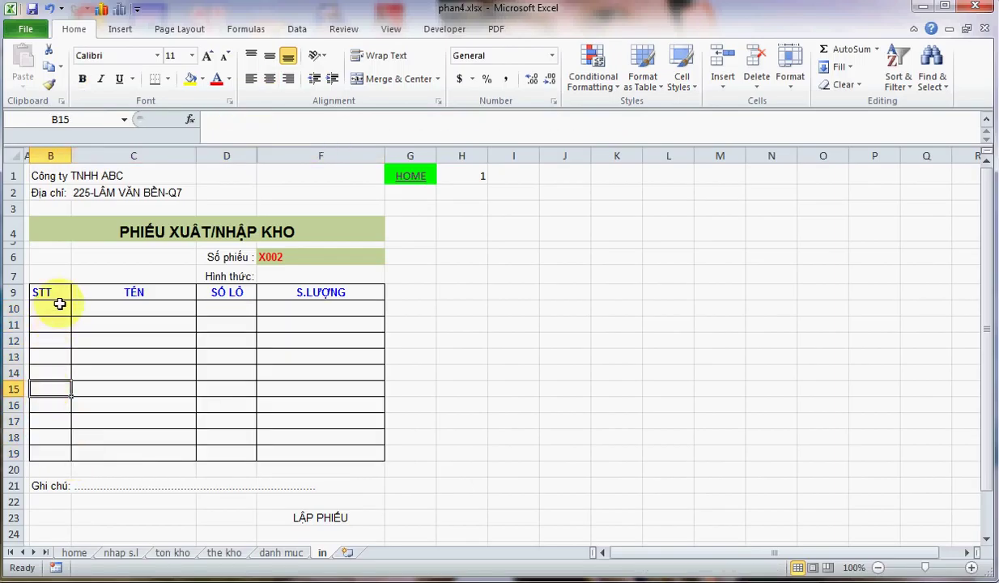
click(62, 306)
- Enter =IF(ROW(A1)>$H$1,"",ROW(A1)) in B10 so it shows 1
text(=if)
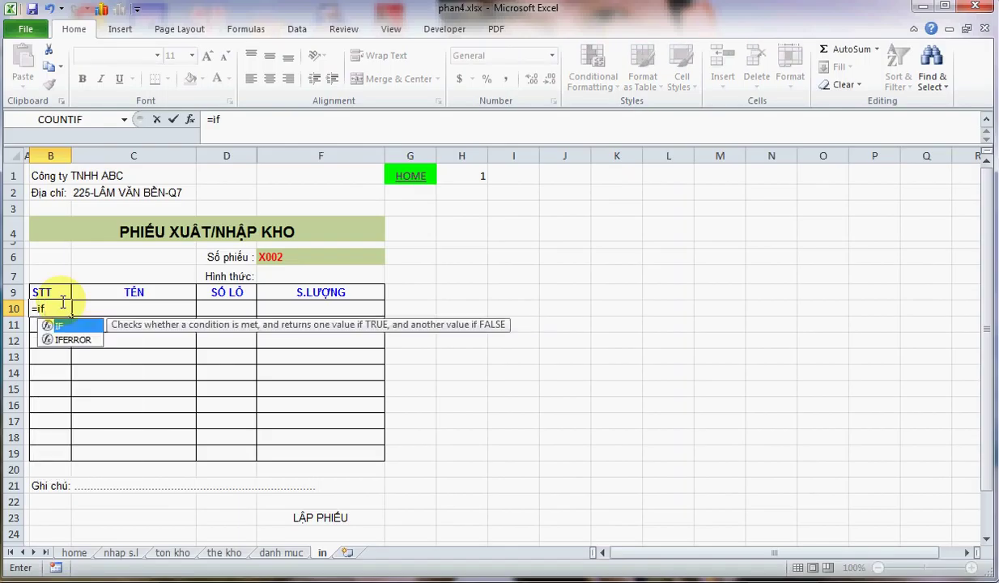
text((row)
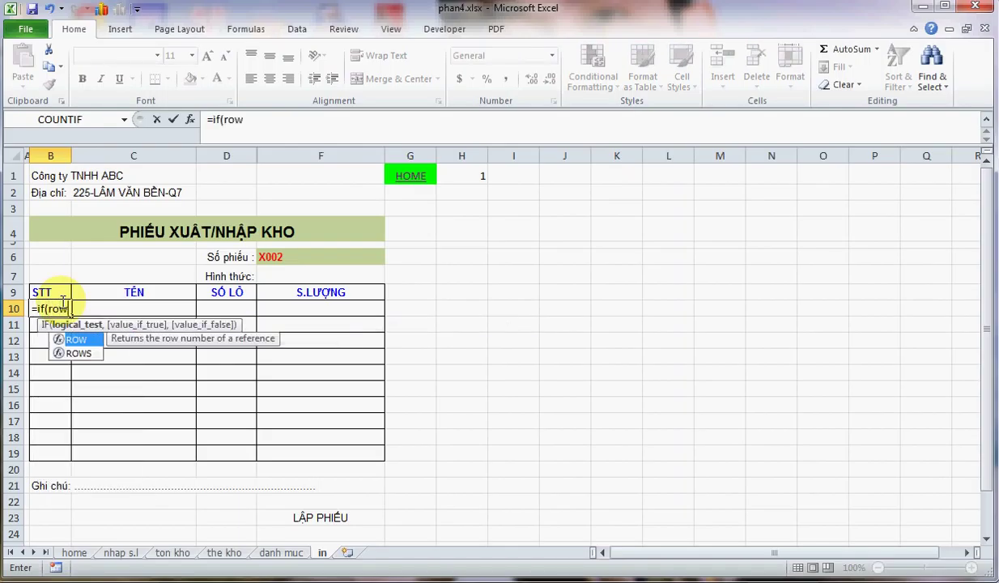
text((a1)>)
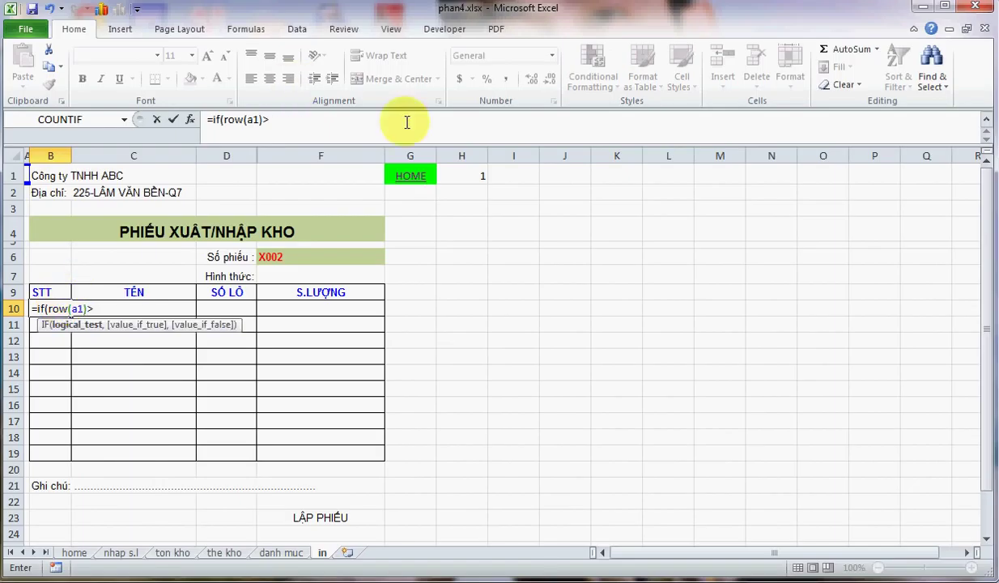
click(453, 175)
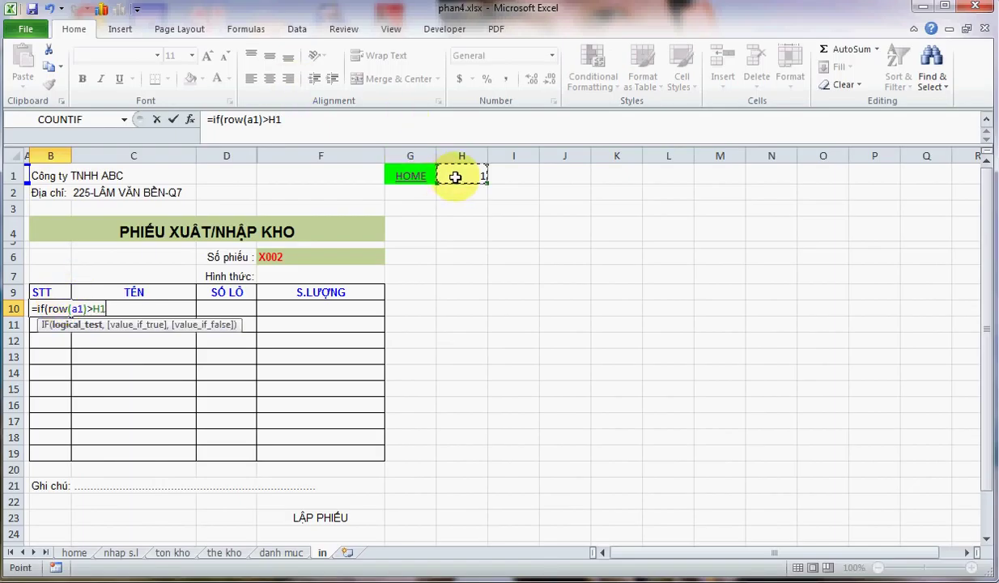
click(275, 121)
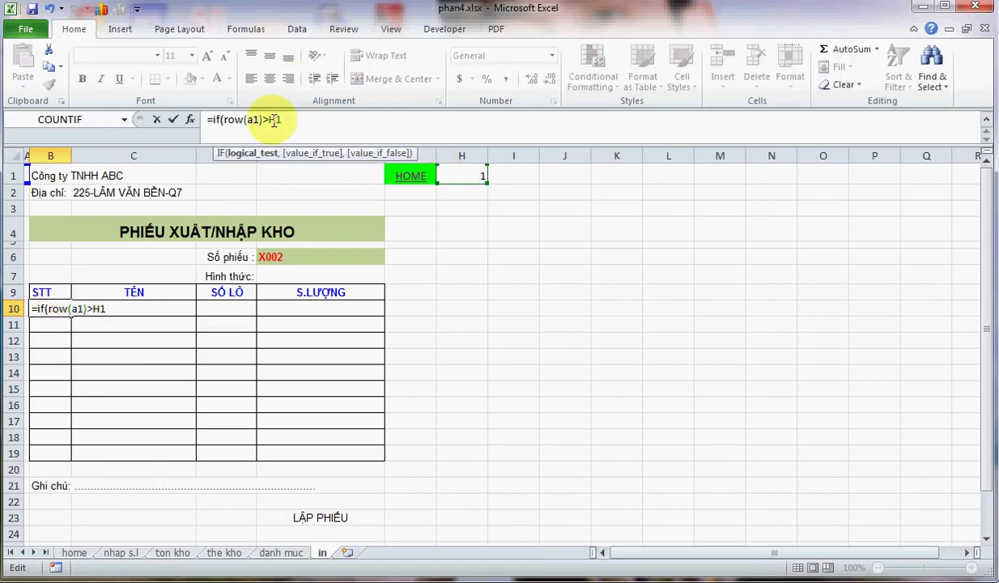
double_click(274, 119)
key(F4)
text(",)
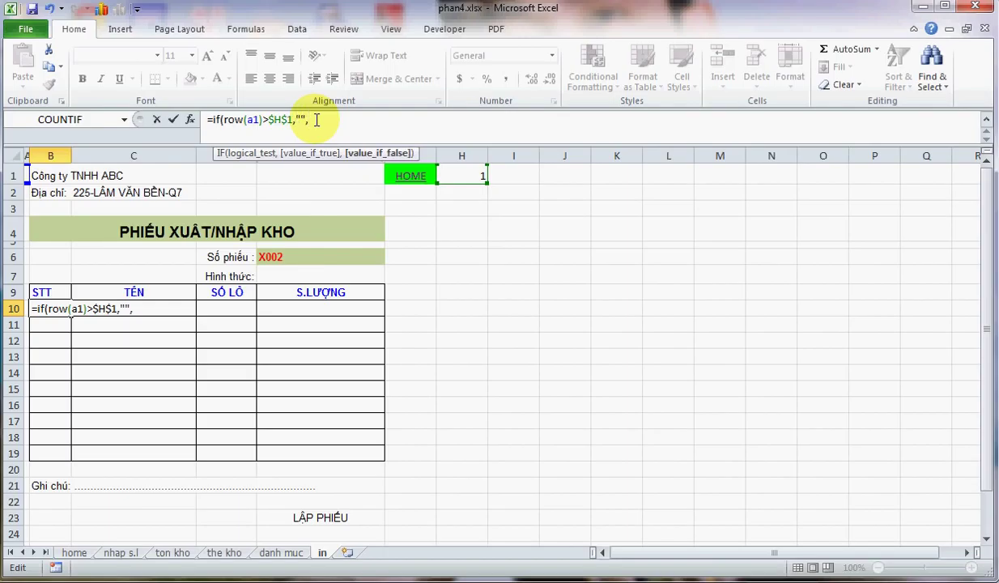
text(row)
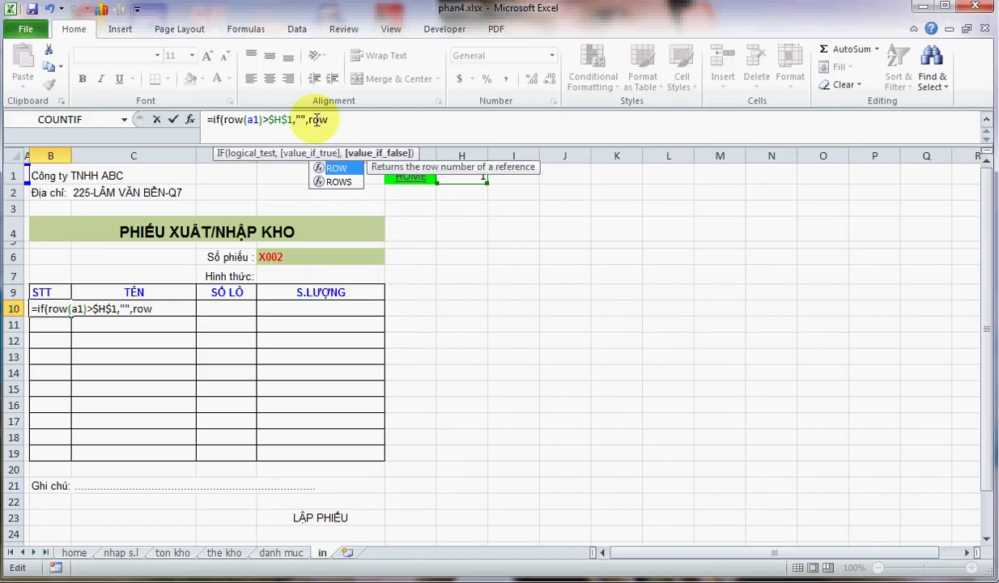
text((a1)
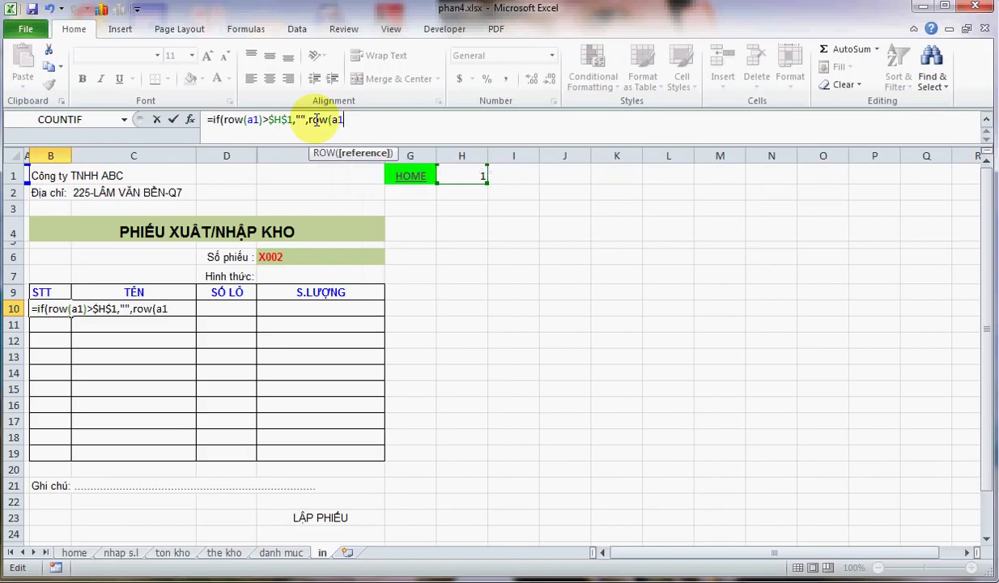
text())
key(Return)
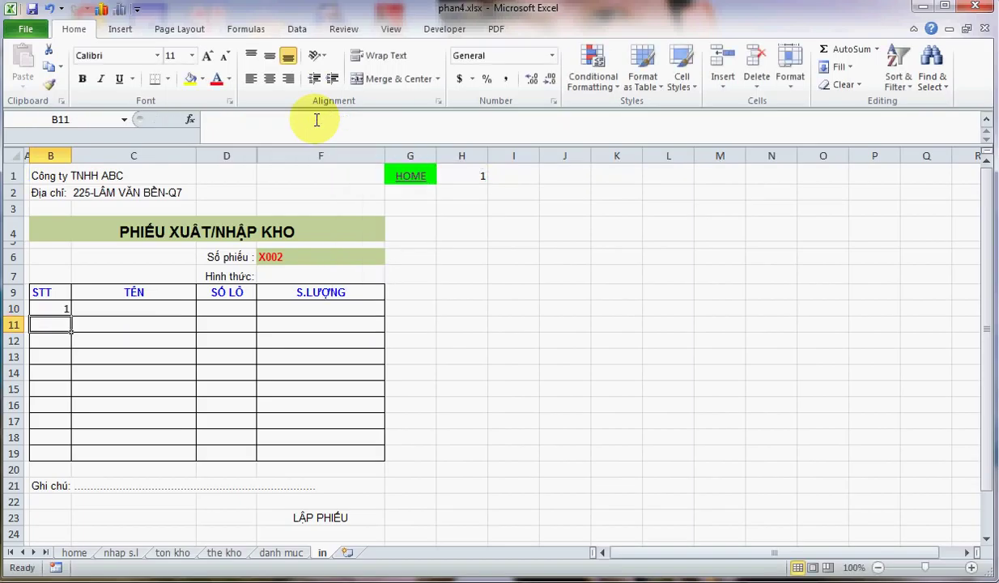
- Fill the STT formula from B10 down to B19
click(66, 309)
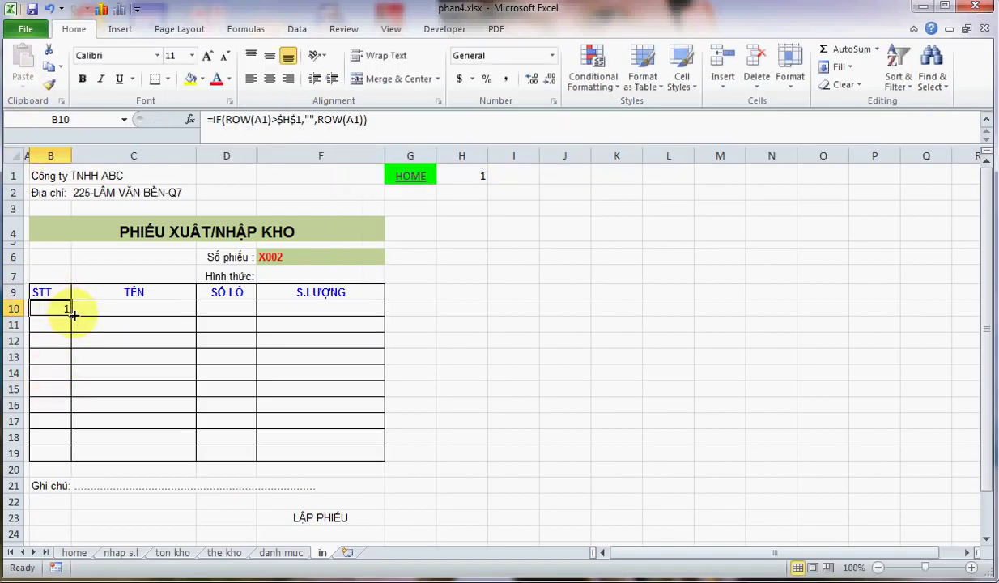
drag(73, 315, 77, 457)
click(112, 379)
click(105, 308)
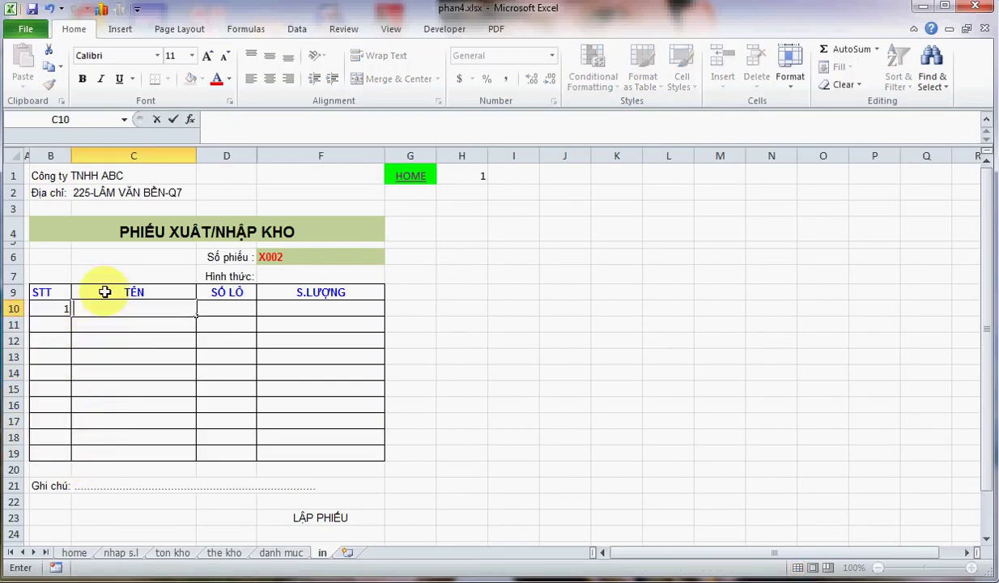
- Start C10's formula as =VLOOKUP(B10, with the table 'nhap s.l'!A12:Q19
text(=vloo)
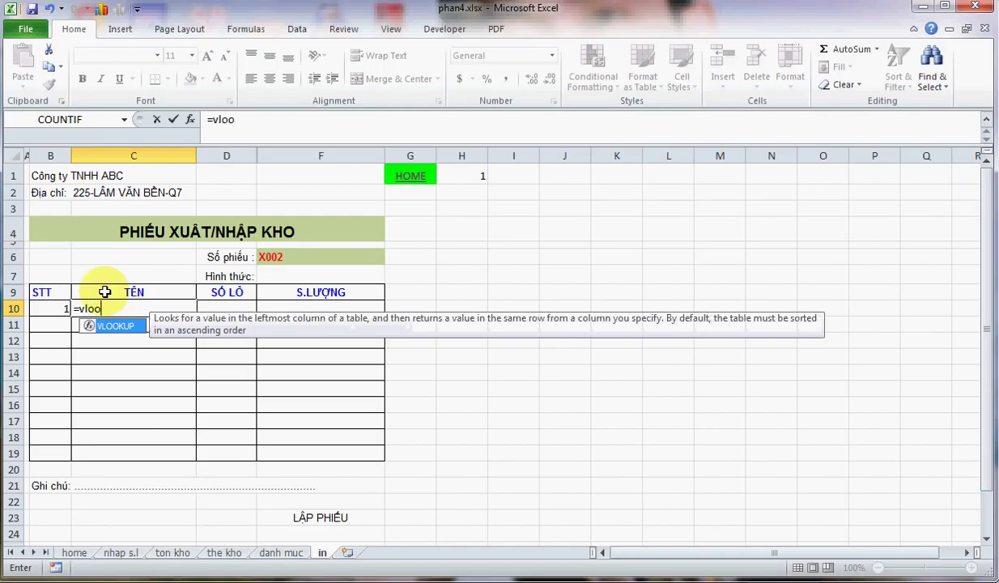
text(kup)
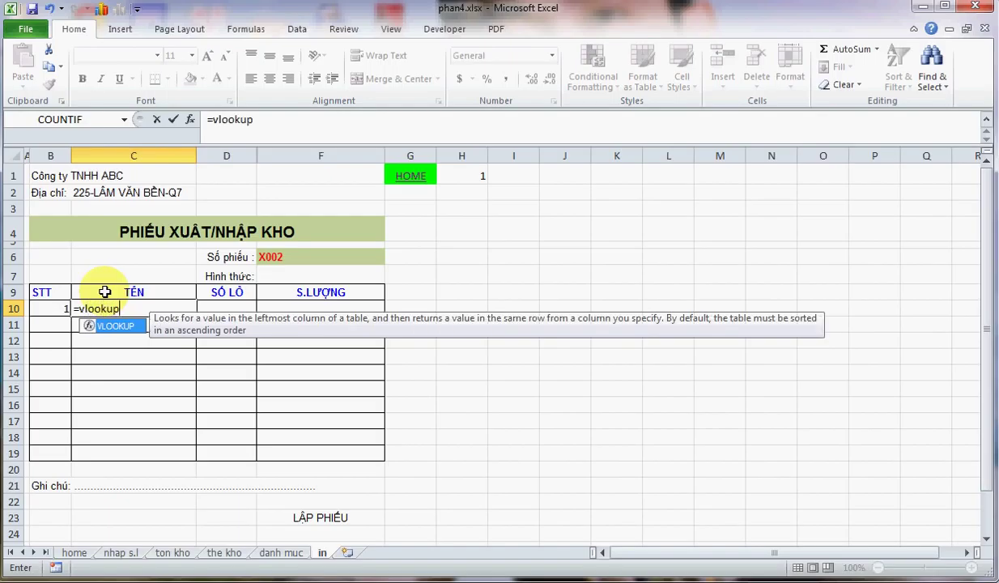
text(()
click(53, 310)
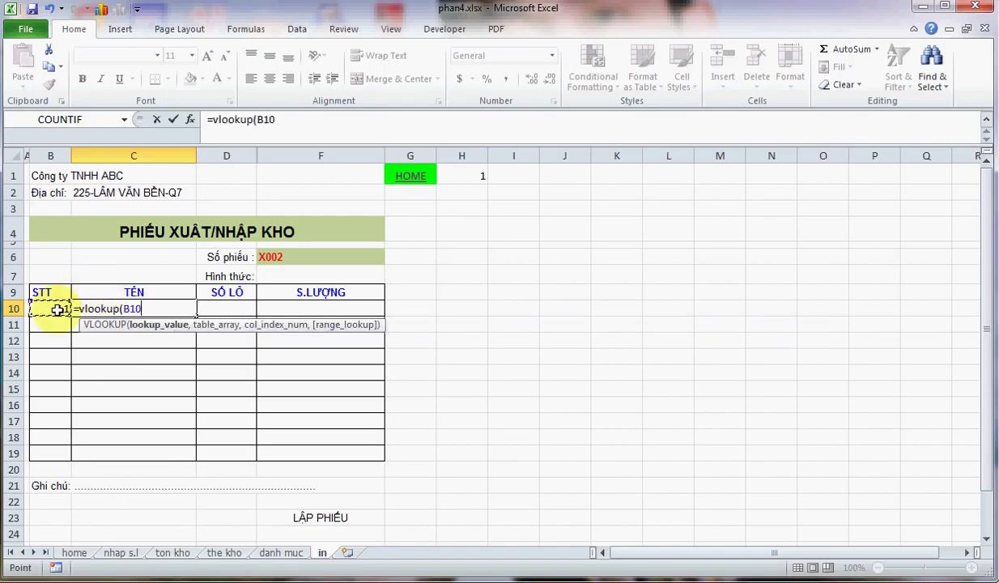
text(,)
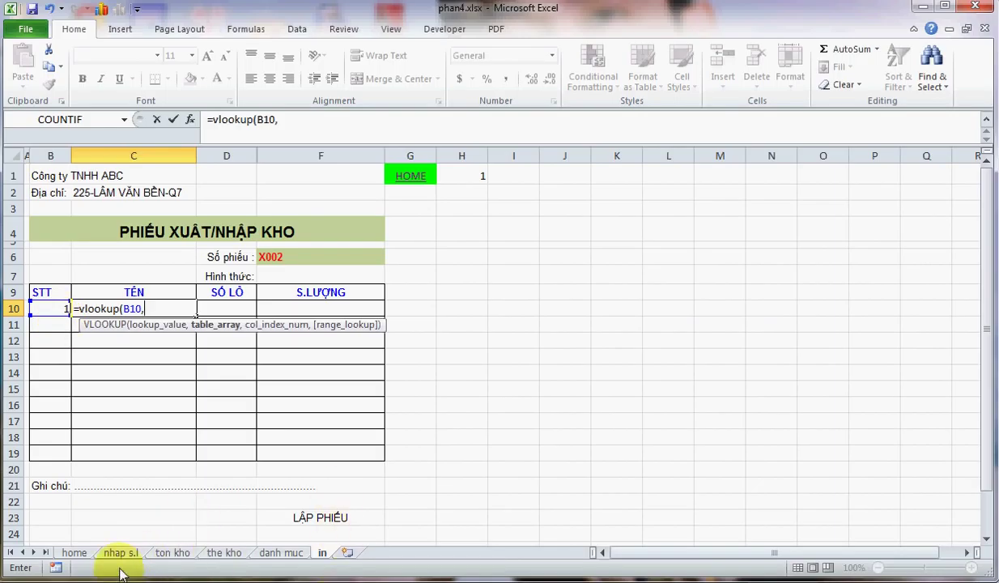
click(119, 556)
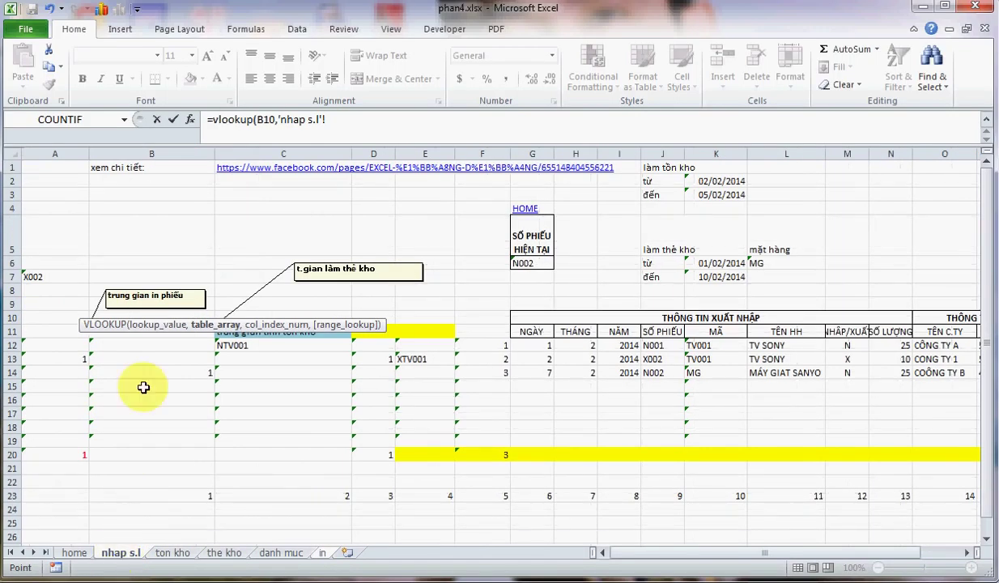
drag(75, 350, 913, 433)
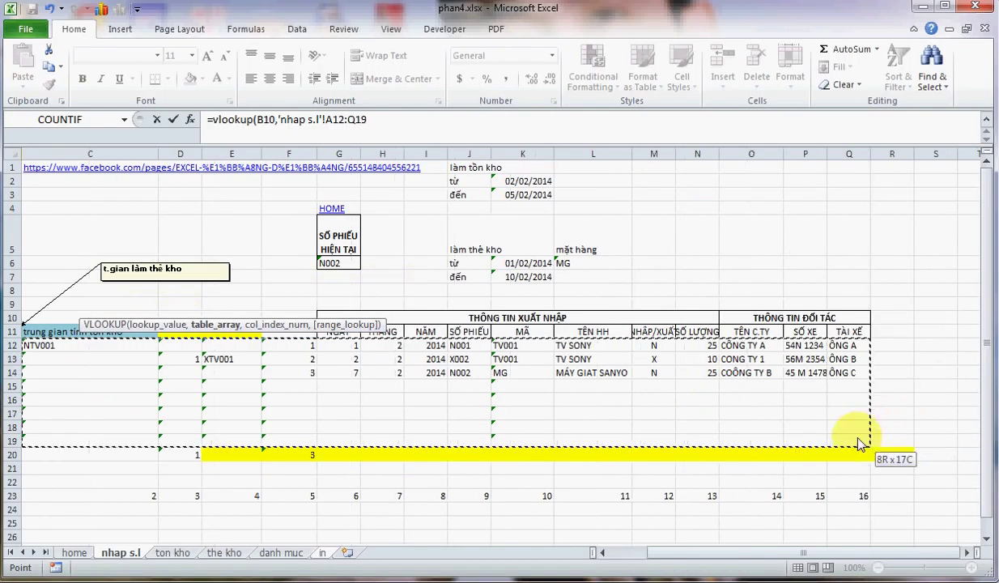
drag(913, 432, 858, 429)
drag(835, 555, 736, 554)
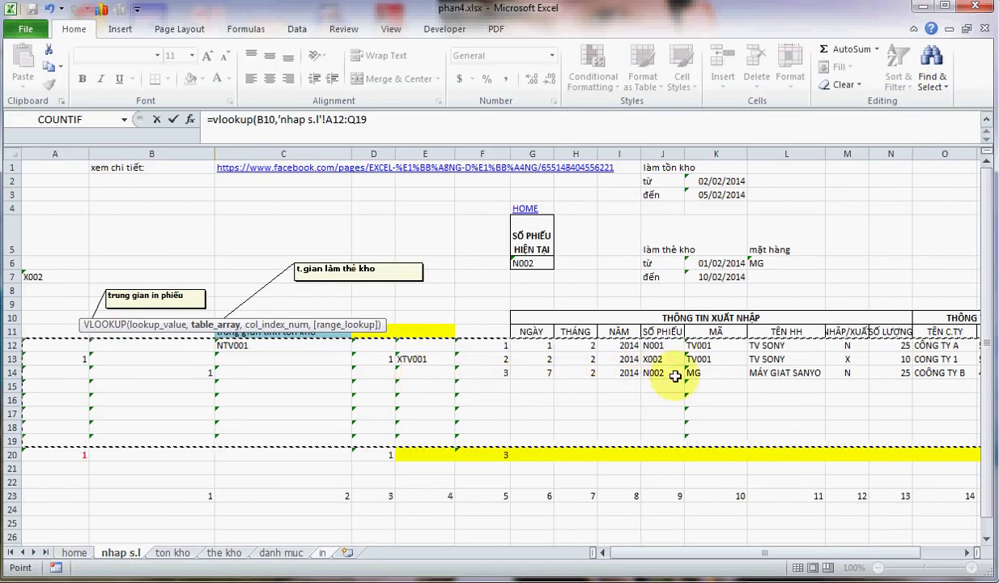
- Finish the lookup with column 12, exact match and an absolute table range, showing TV SONY
click(397, 123)
text(,12)
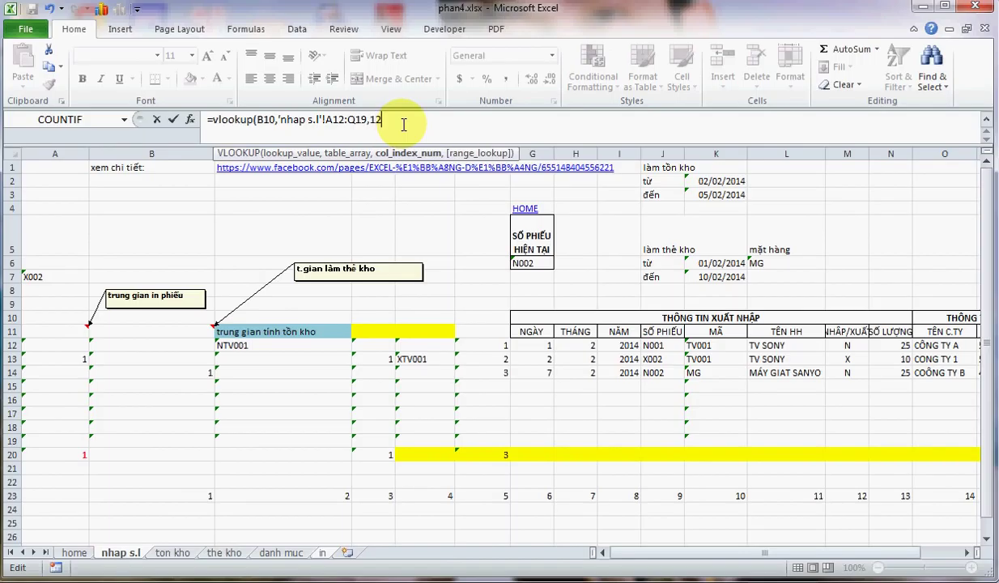
text(,0))
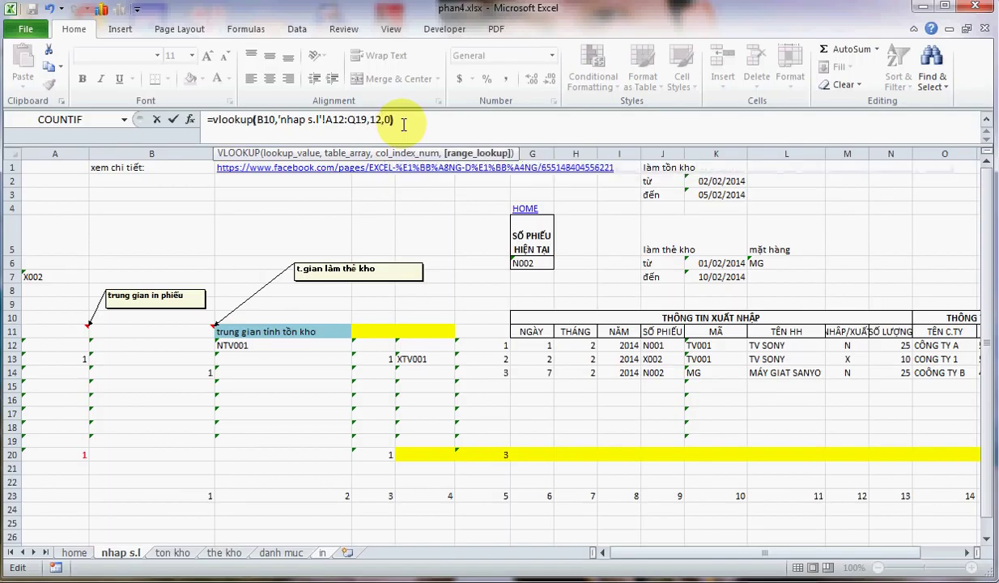
click(353, 156)
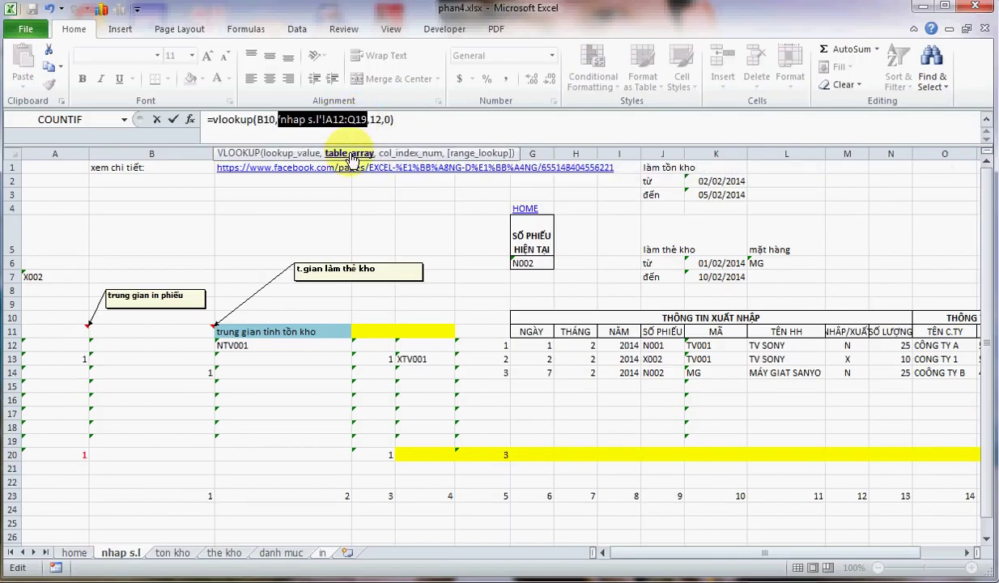
key(F4)
key(Return)
click(167, 309)
click(230, 304)
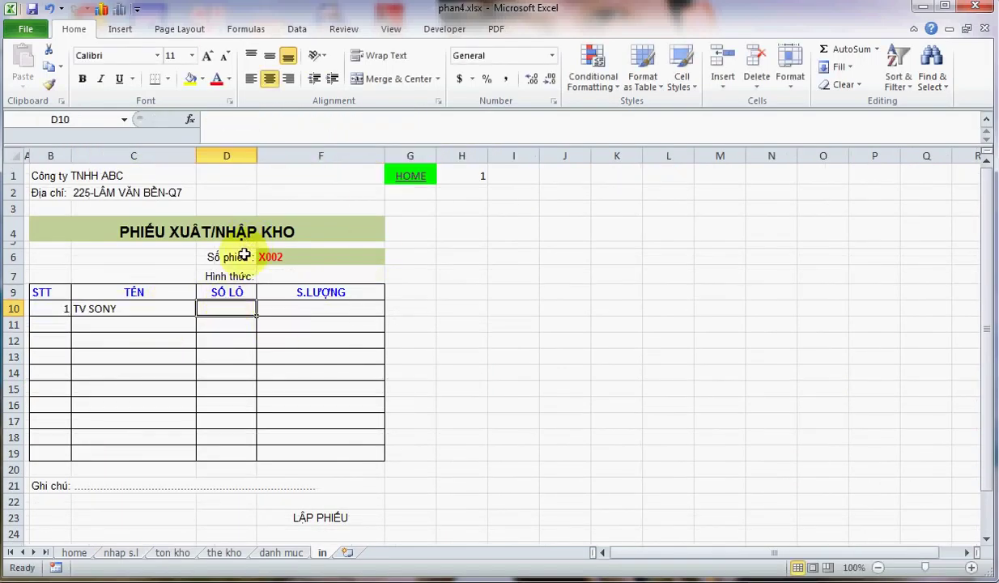
- Move the Số phiếu and Hình thức labels from D6:D7 left to C6:C7
mouse_move(230, 258)
mouse_down()
mouse_move(242, 270)
mouse_move(181, 270)
mouse_up()
click(226, 276)
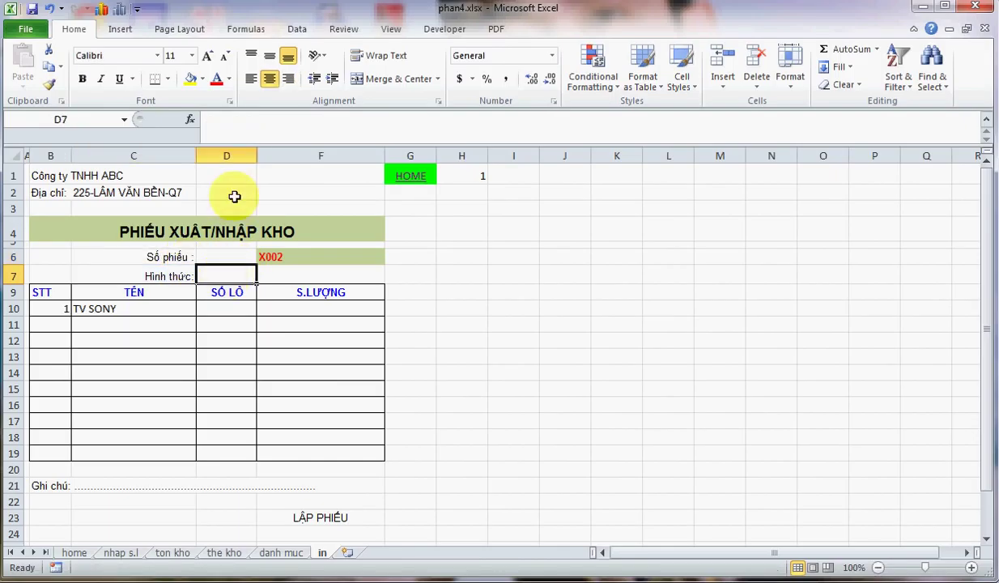
click(235, 291)
- Hide the SỐ LÔ column D so S.LƯỢNG sits beside TÊN
click(230, 323)
click(227, 156)
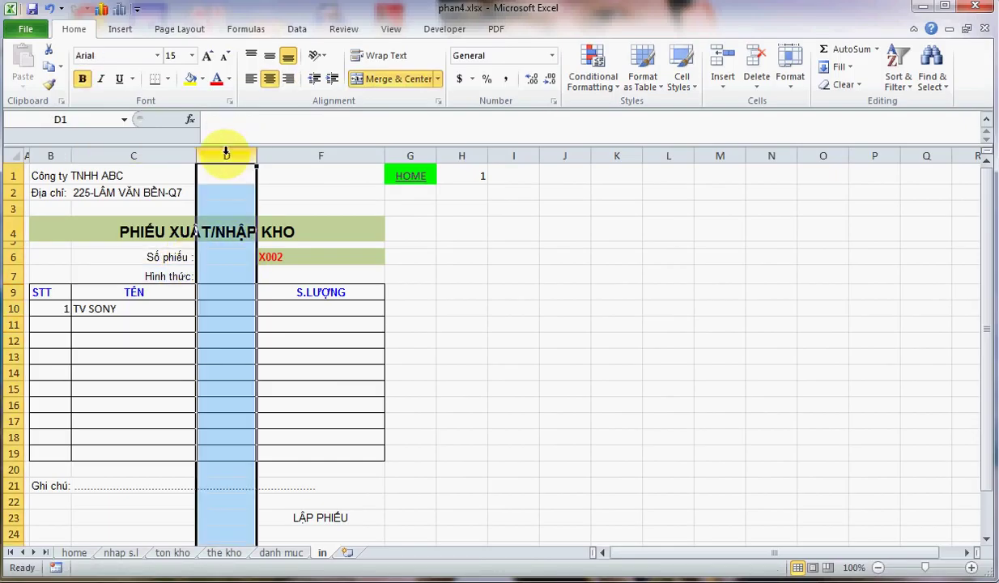
right_click(228, 155)
click(263, 351)
click(259, 309)
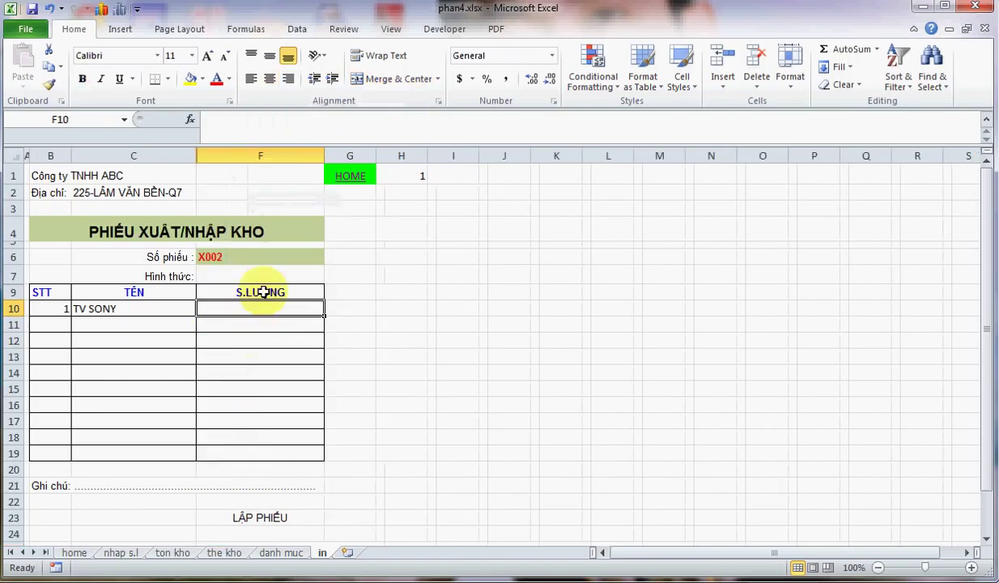
click(134, 305)
click(214, 120)
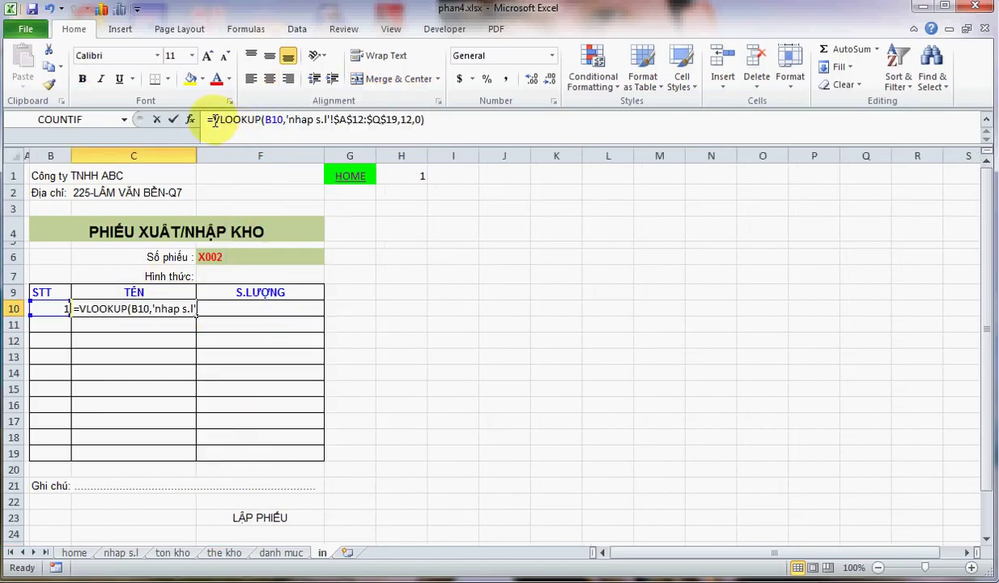
- Wrap C10's VLOOKUP in =IF(B10="","",… so rows without an STT stay blank
text(if()
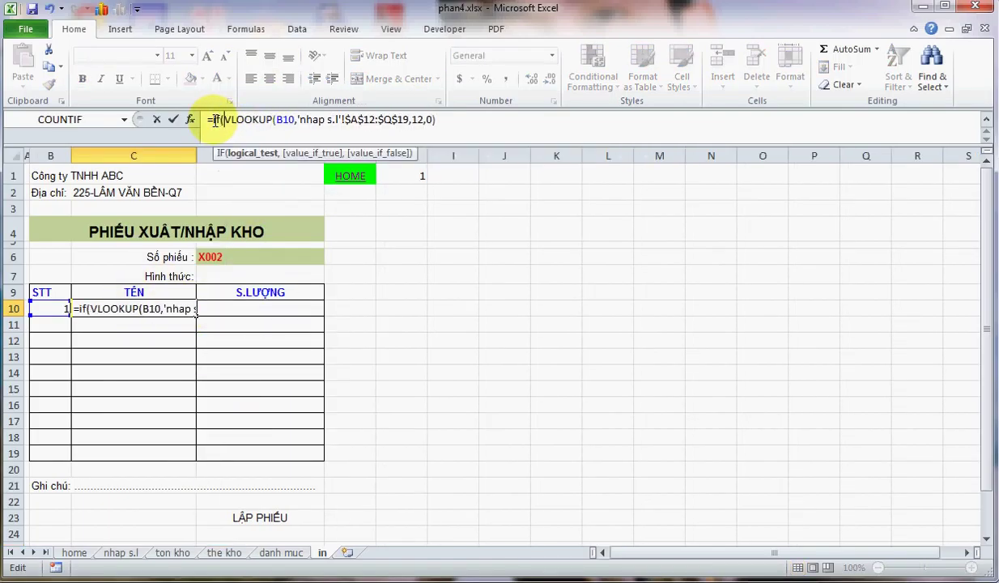
click(63, 310)
text(="","")
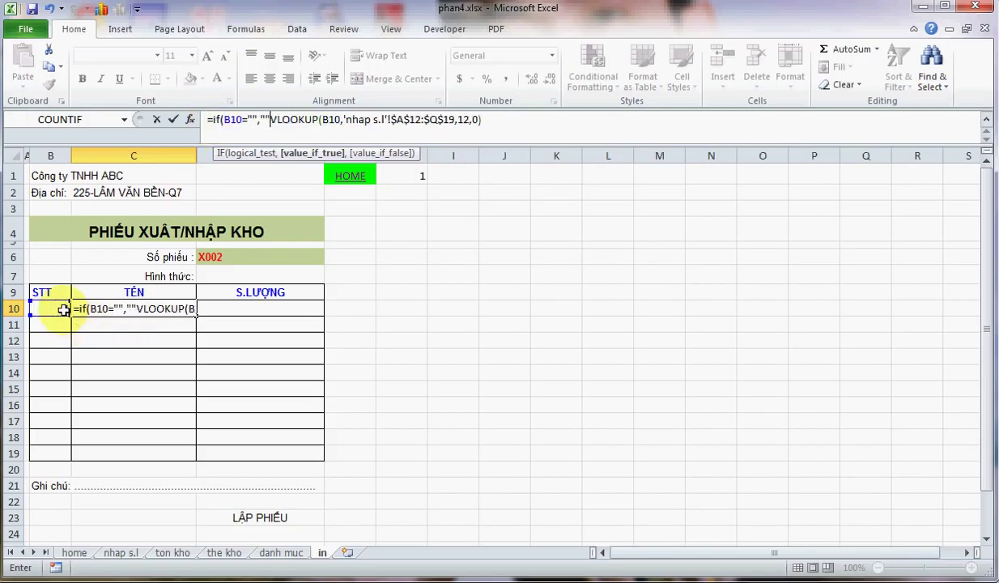
text(,)
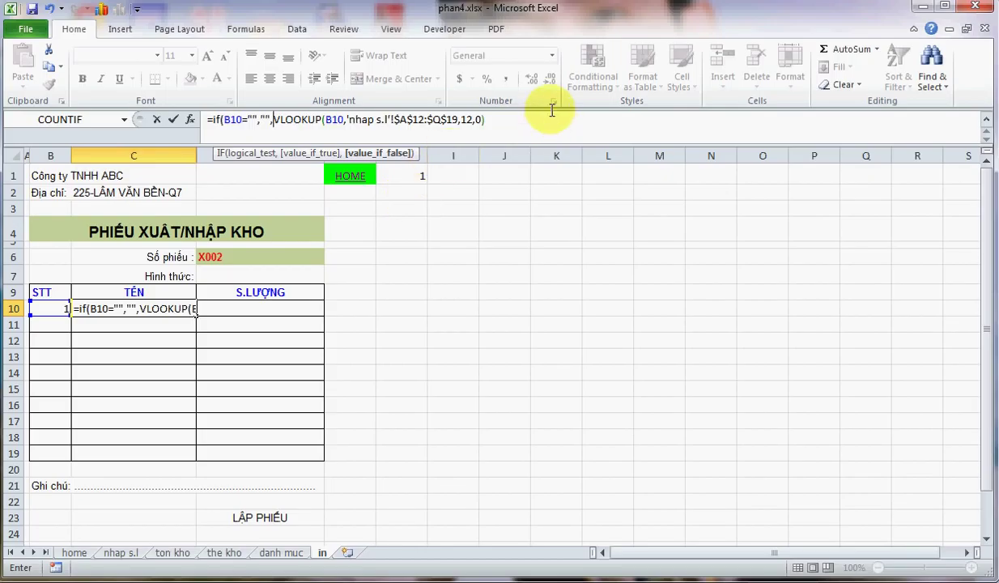
- Commit C10's guarded lookup and copy the same formula into the S.LƯỢNG cell F10
key(Return)
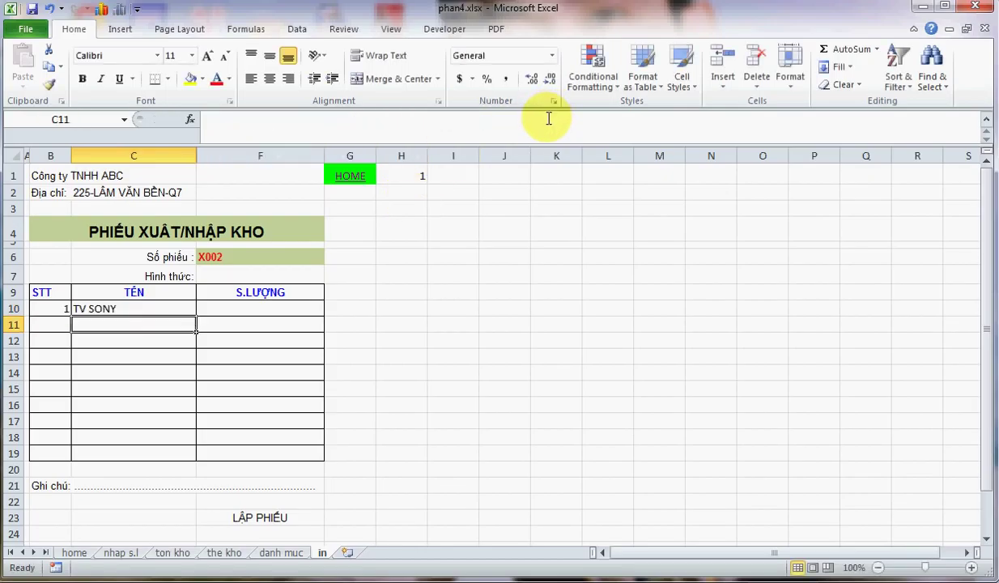
click(174, 309)
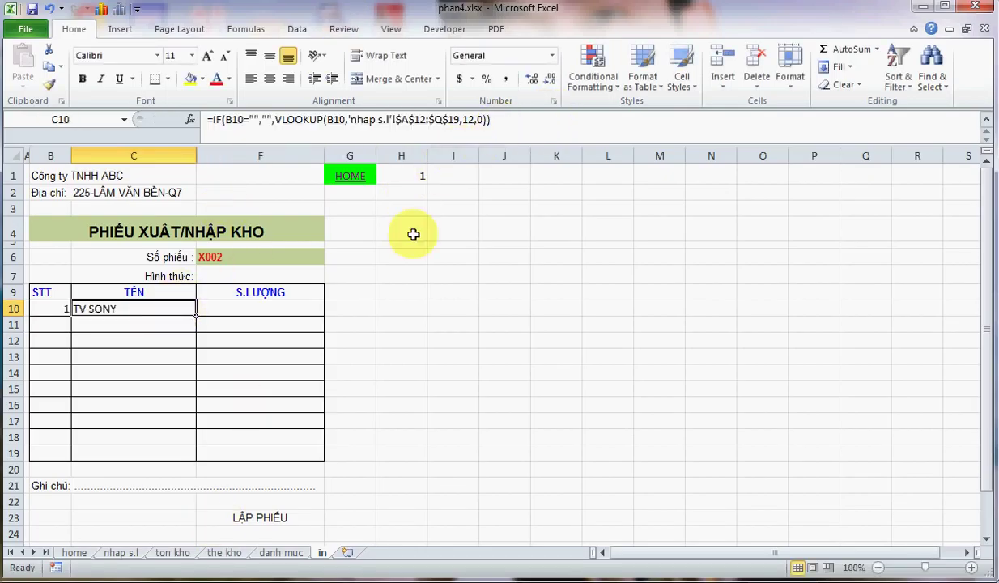
drag(490, 120, 194, 109)
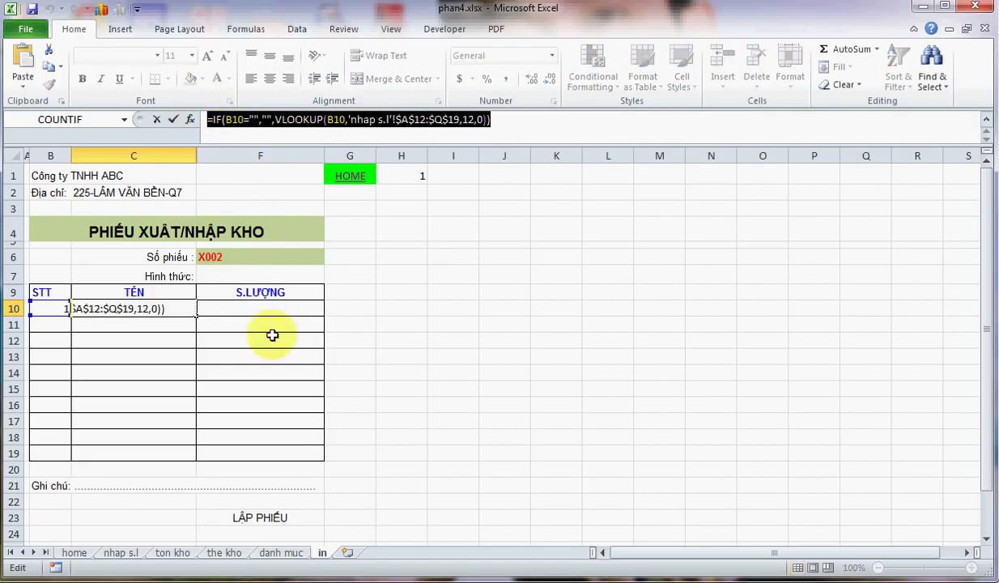
key(ctrl+c)
key(Escape)
click(263, 310)
key(ctrl+v)
key(Return)
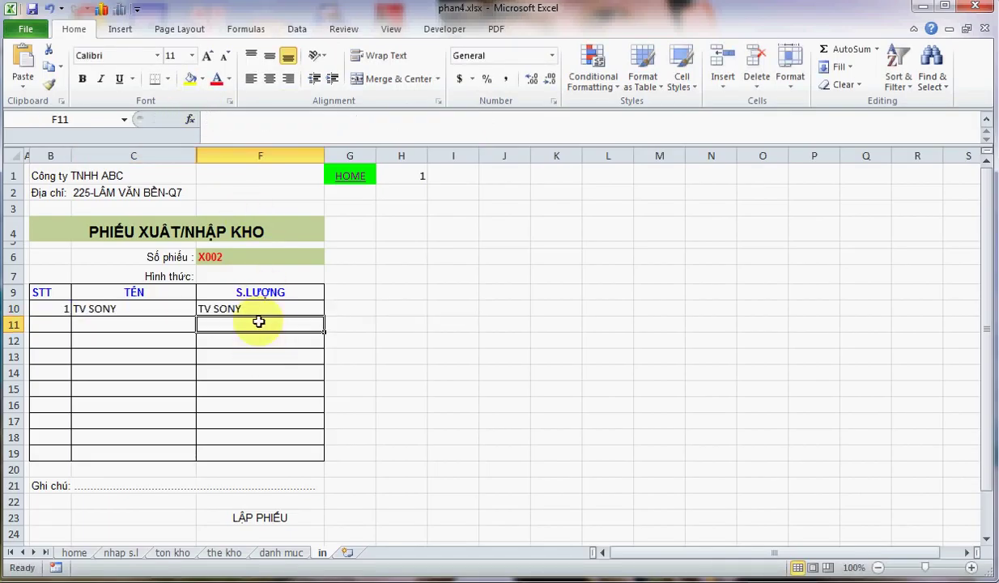
- Change F10's lookup to column 14 for quantity, then copy B10:F10 down to row 19
click(261, 306)
click(120, 552)
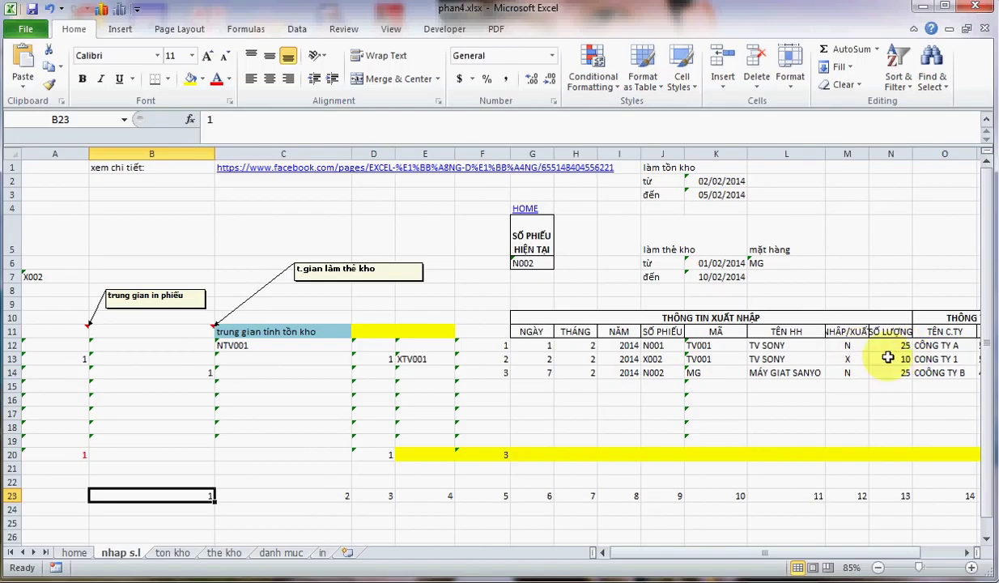
click(322, 552)
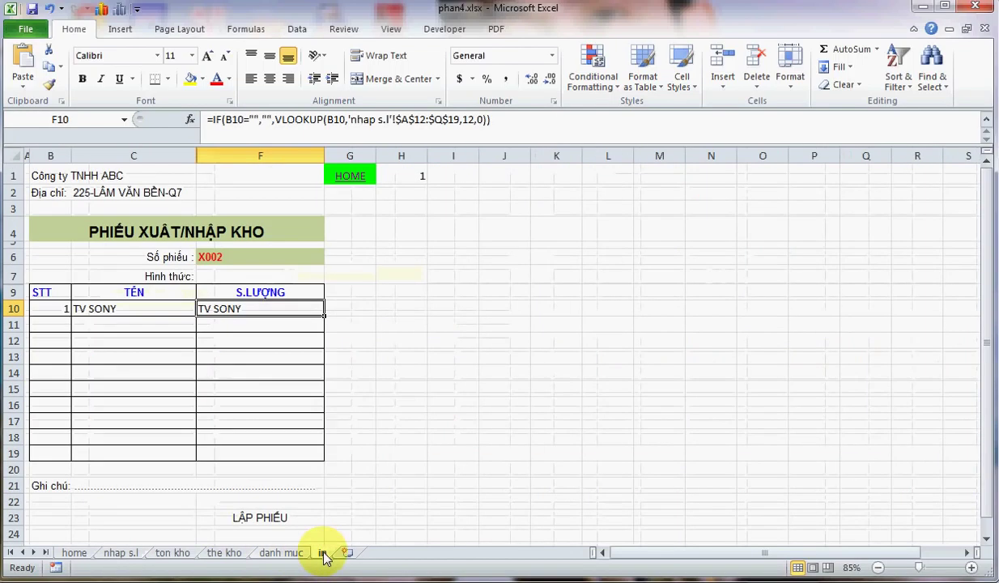
double_click(470, 119)
text(14)
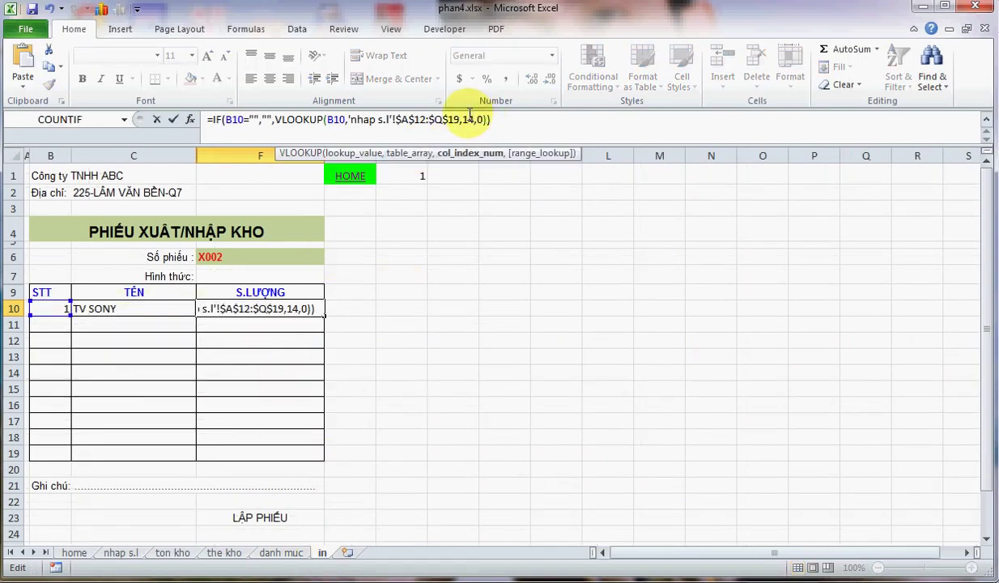
key(Return)
mouse_move(50, 309)
mouse_down()
mouse_move(278, 306)
mouse_move(296, 461)
mouse_up()
click(234, 356)
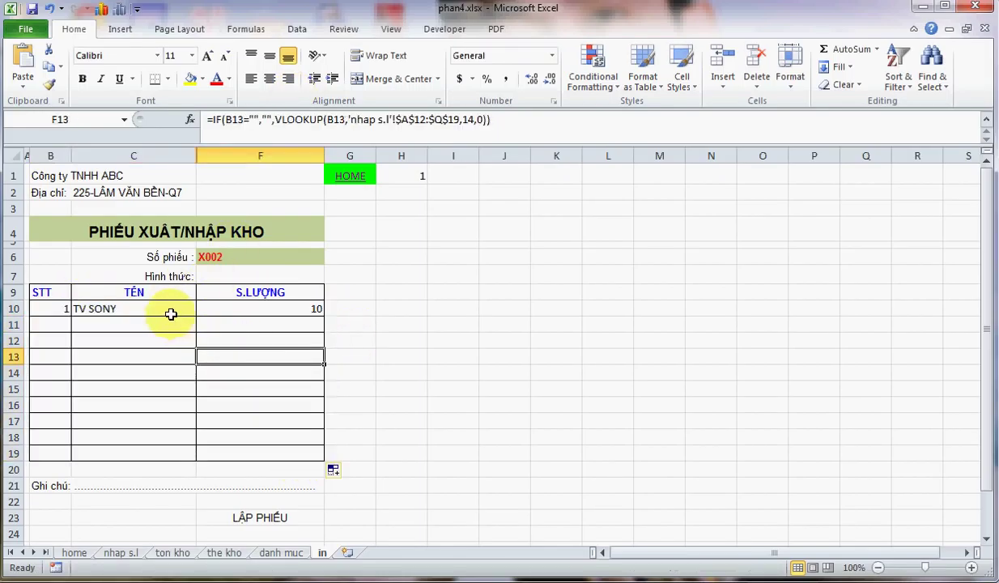
- Switch ticket F6 to N002, then N001, then back to X002 to check the rows
click(299, 257)
click(331, 257)
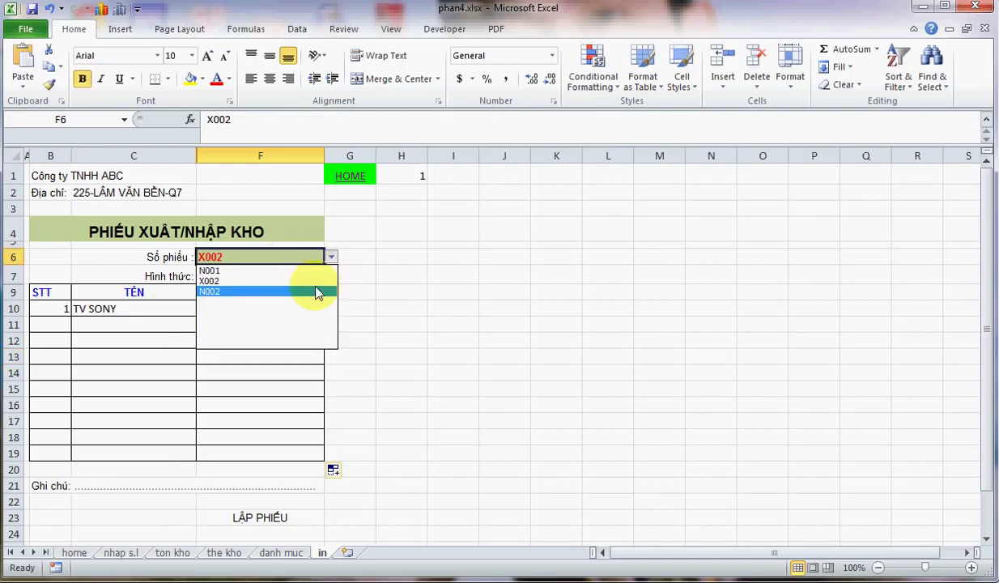
click(315, 291)
click(331, 257)
click(334, 272)
click(331, 257)
click(328, 280)
click(172, 348)
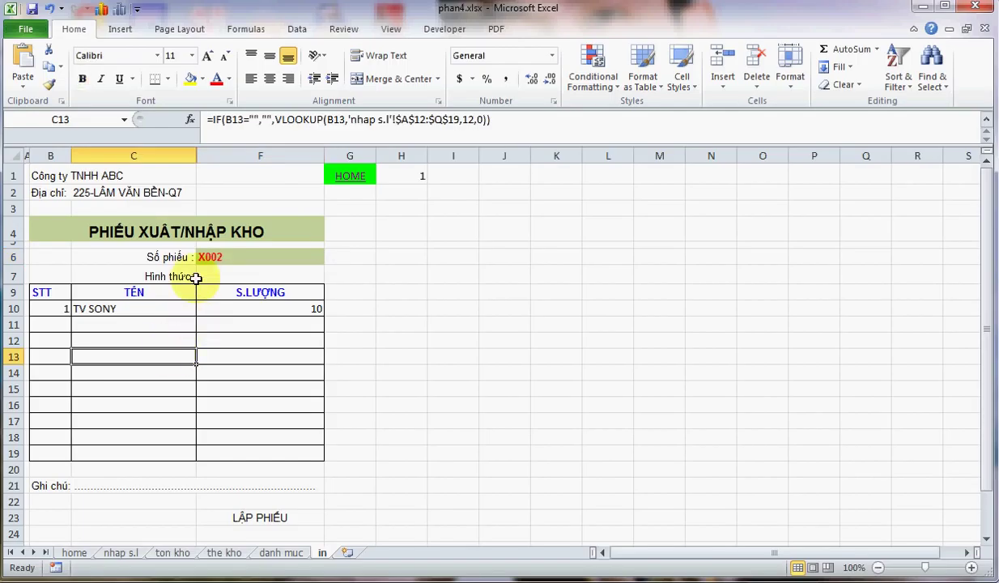
click(243, 275)
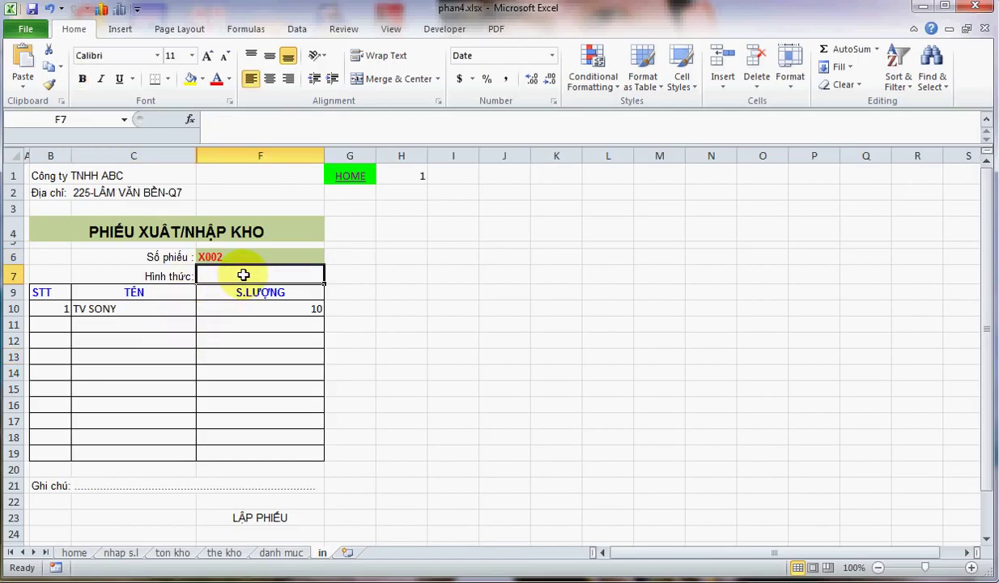
- In F7, begin the formula =IF(VLOOKUP(F6, keyed on the ticket number
text(=i)
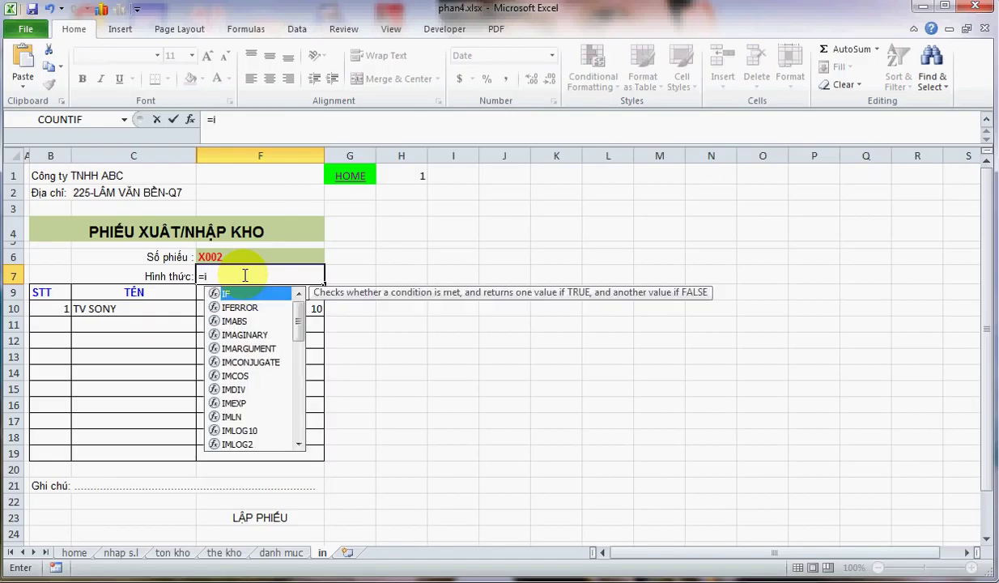
text(f)
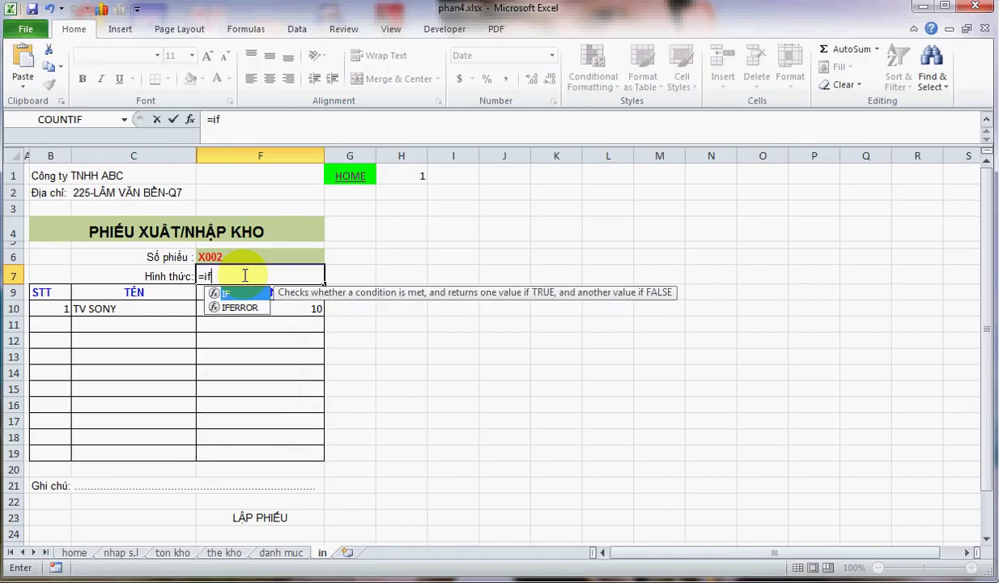
text(()
key(BackSpace)
key(BackSpace)
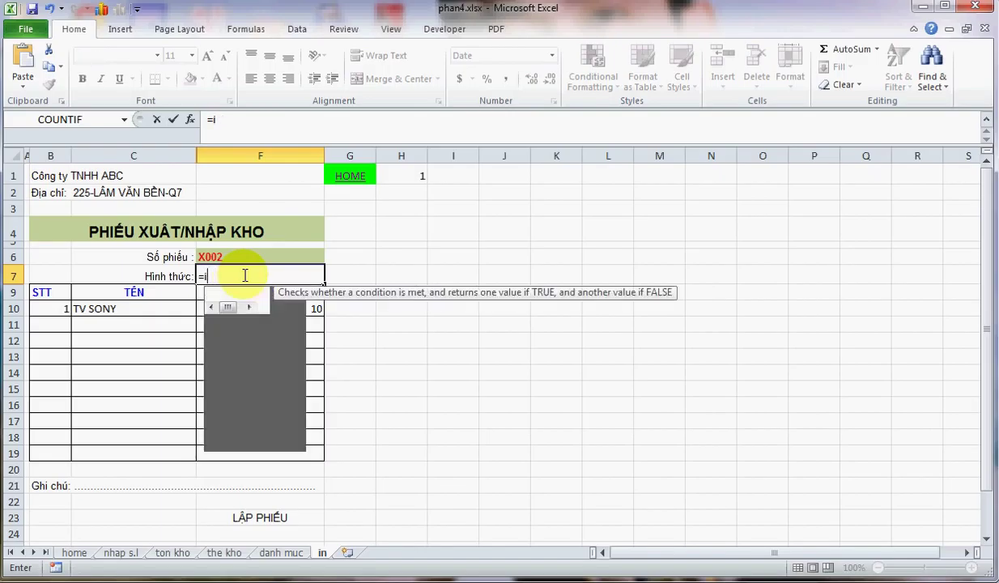
key(BackSpace)
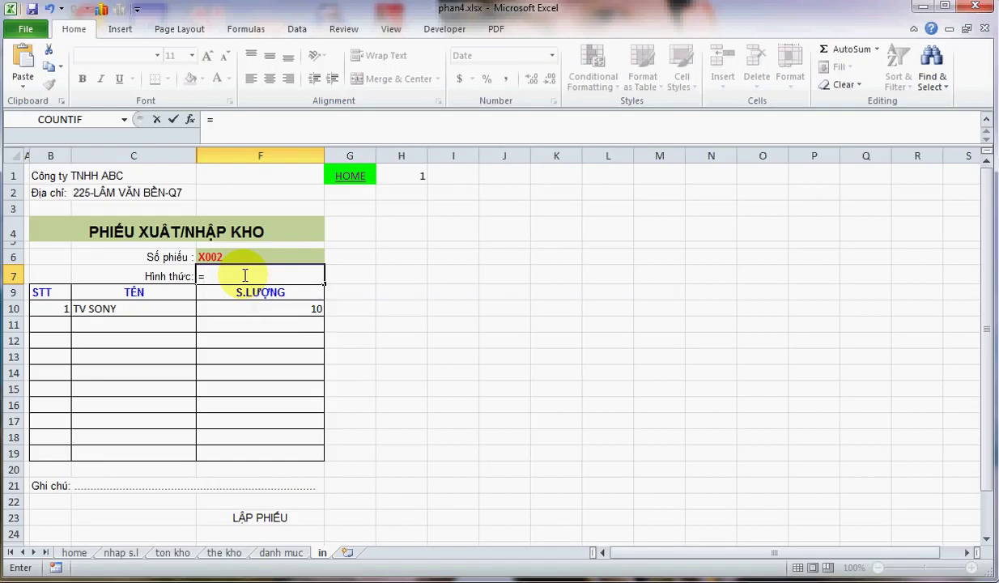
text(if(vlookup)
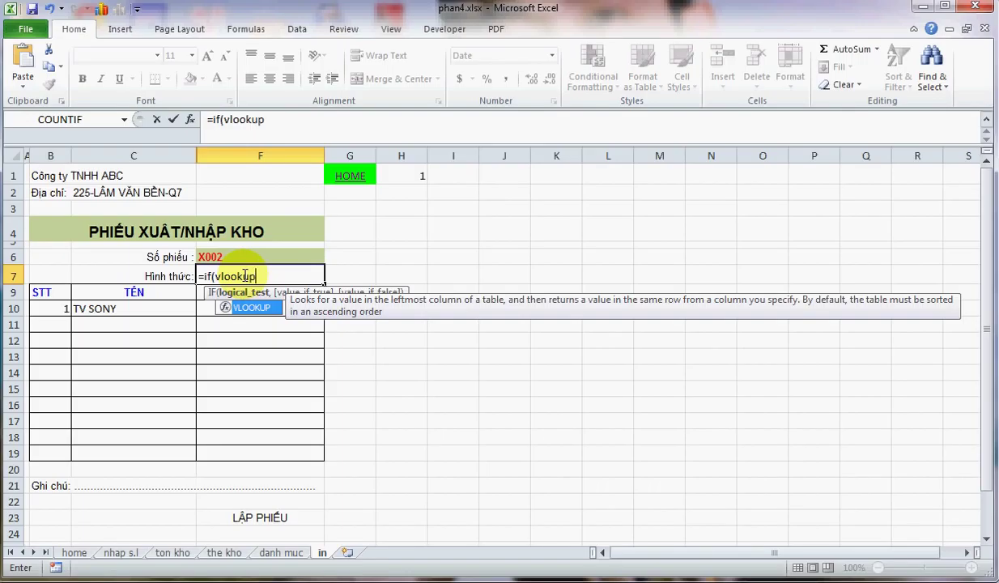
text(()
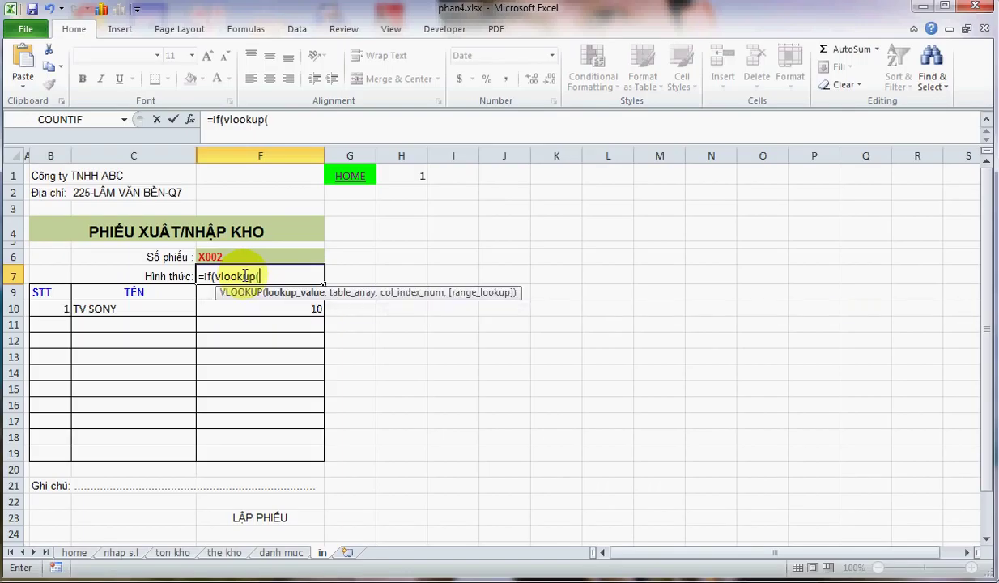
click(216, 256)
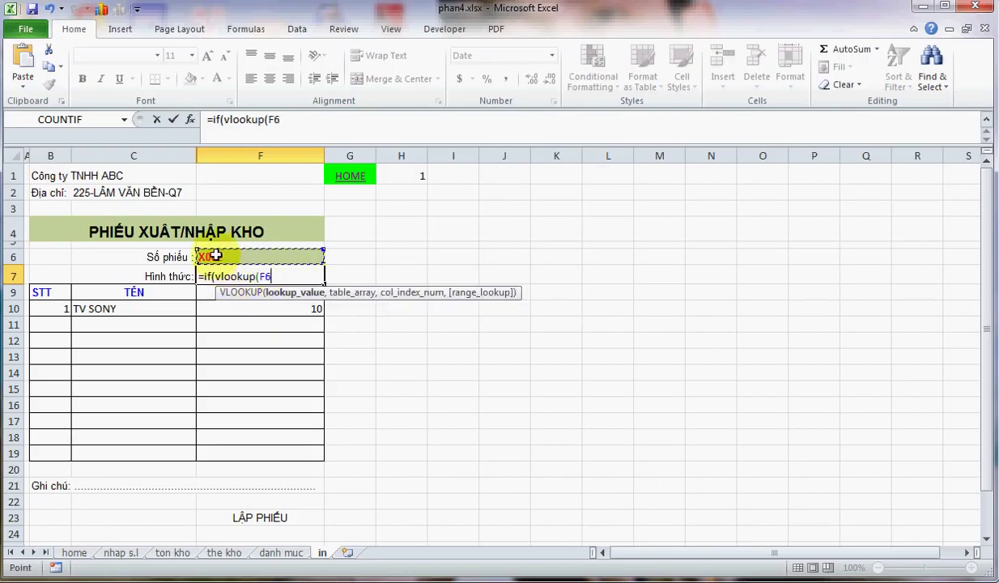
text(,)
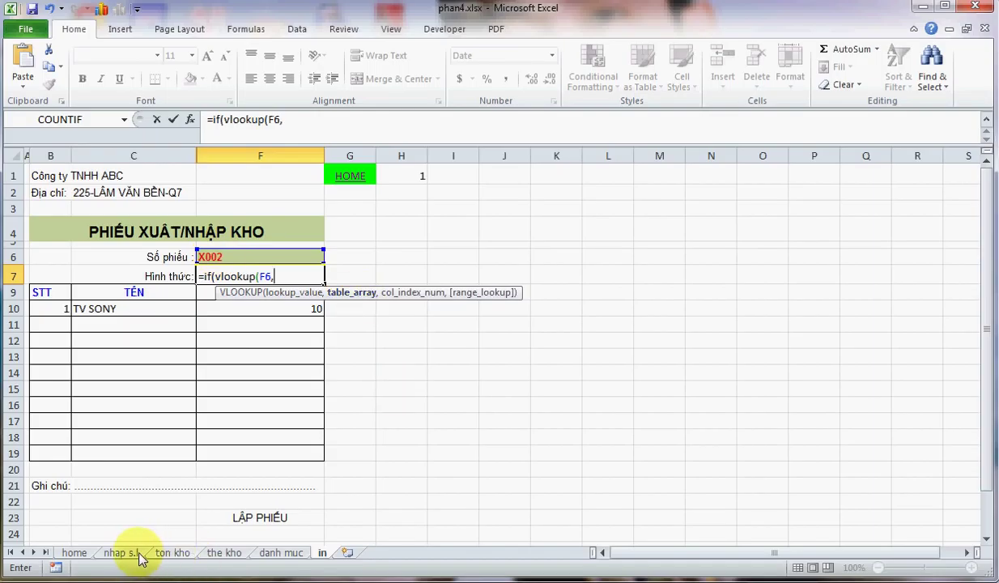
click(132, 552)
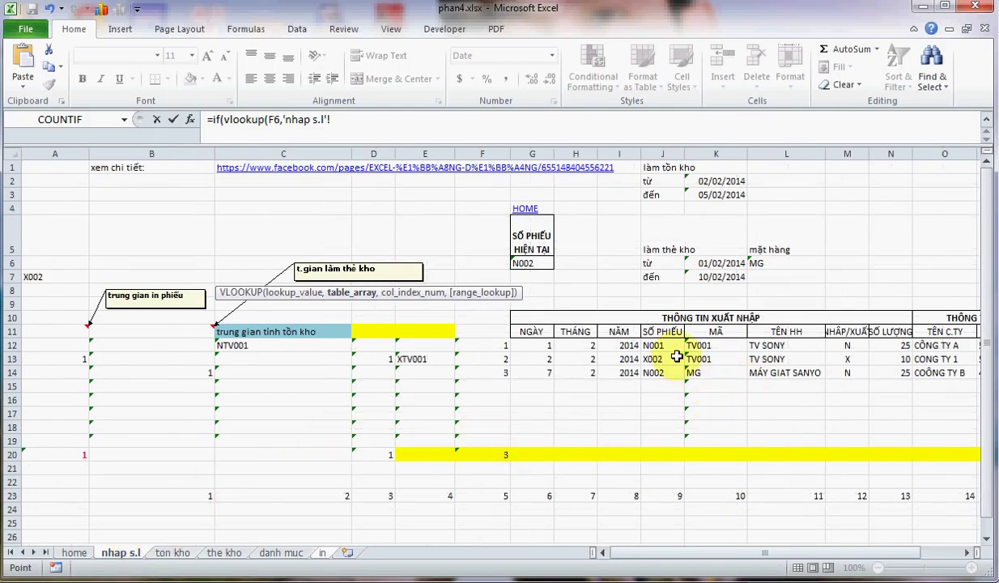
- Look up 'nhap s.l'!J12:Q19 column 4 and return "XUAT" when the type is "X"
drag(674, 350, 680, 446)
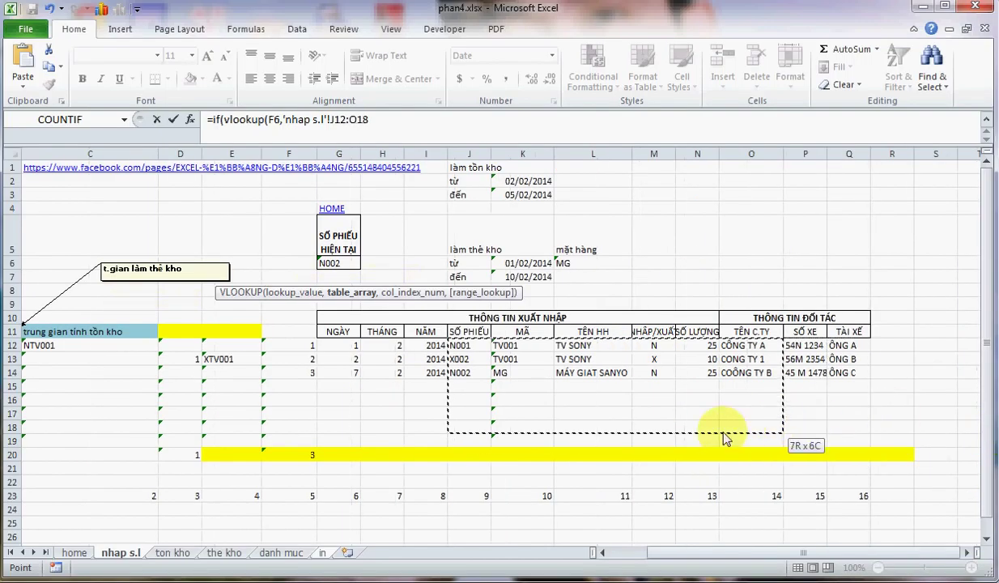
drag(679, 445, 850, 441)
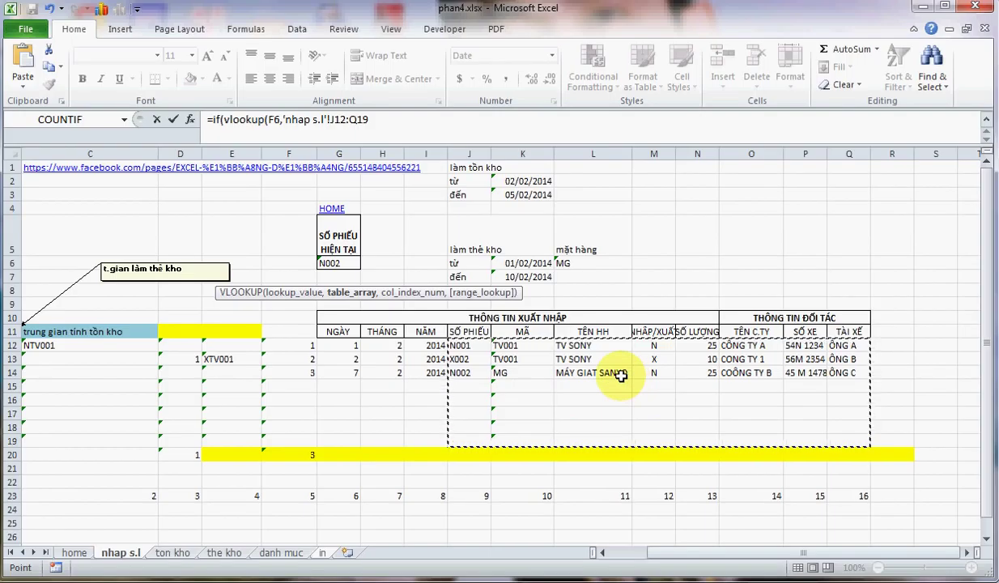
text(,4,)
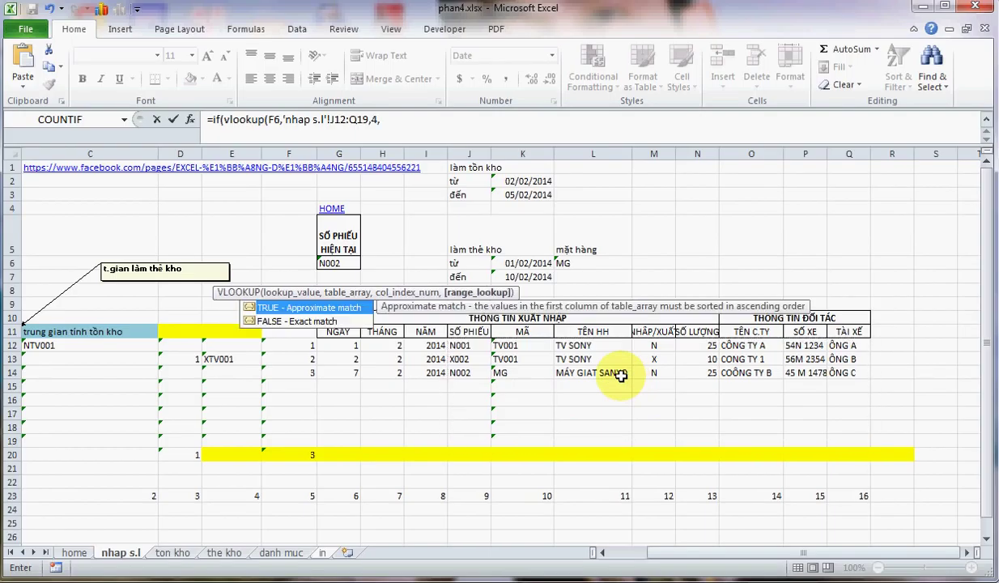
text(0))
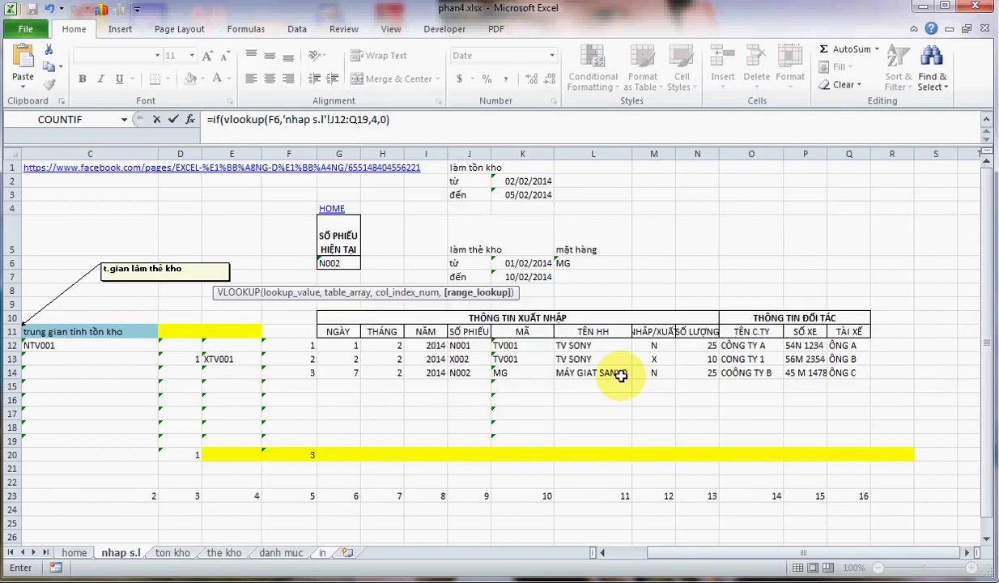
text(="X)
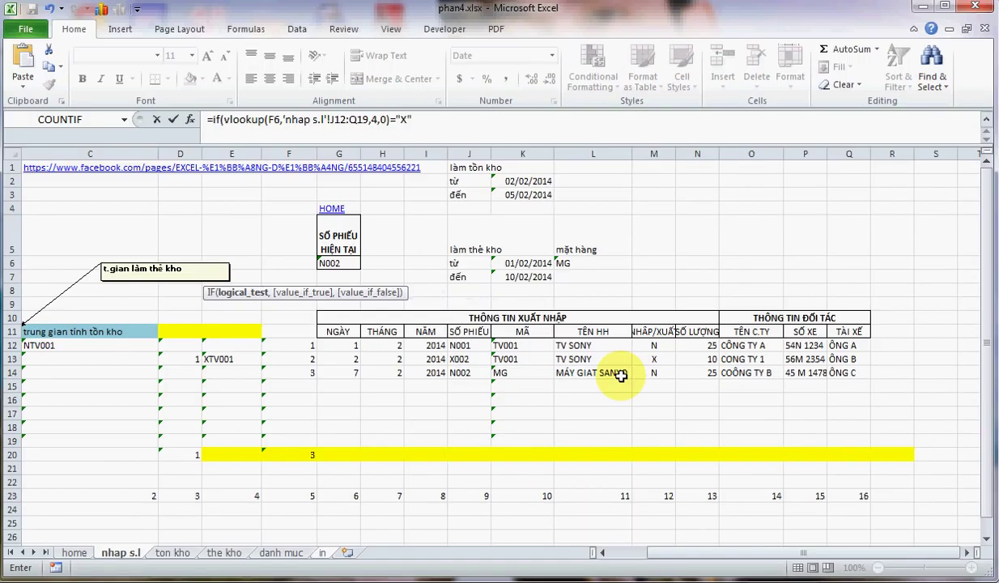
text(,"XUAT",)
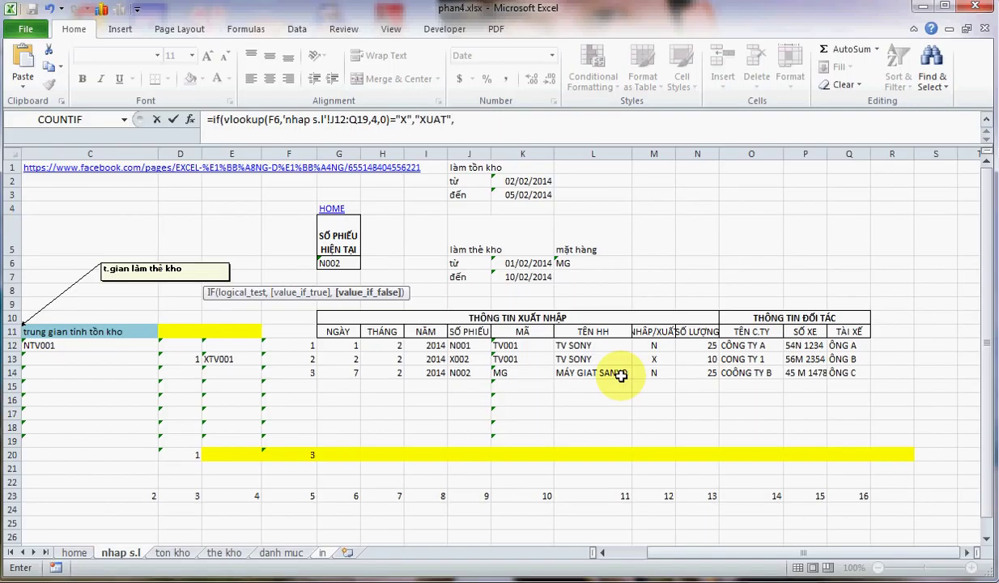
- Add a nested IF returning "NHẬP" for type "N", so F7 shows XUAT for X002
text(IF)
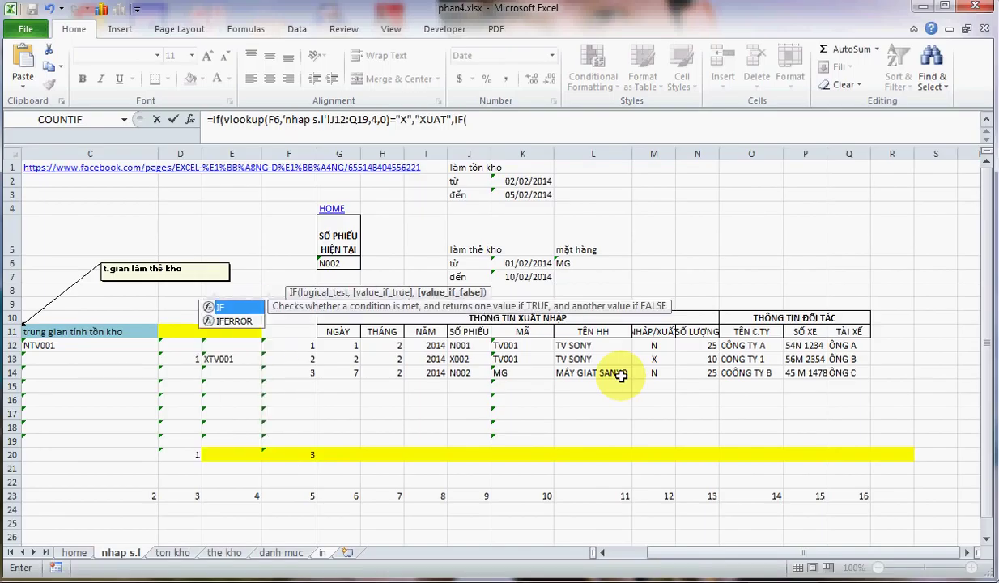
text(()
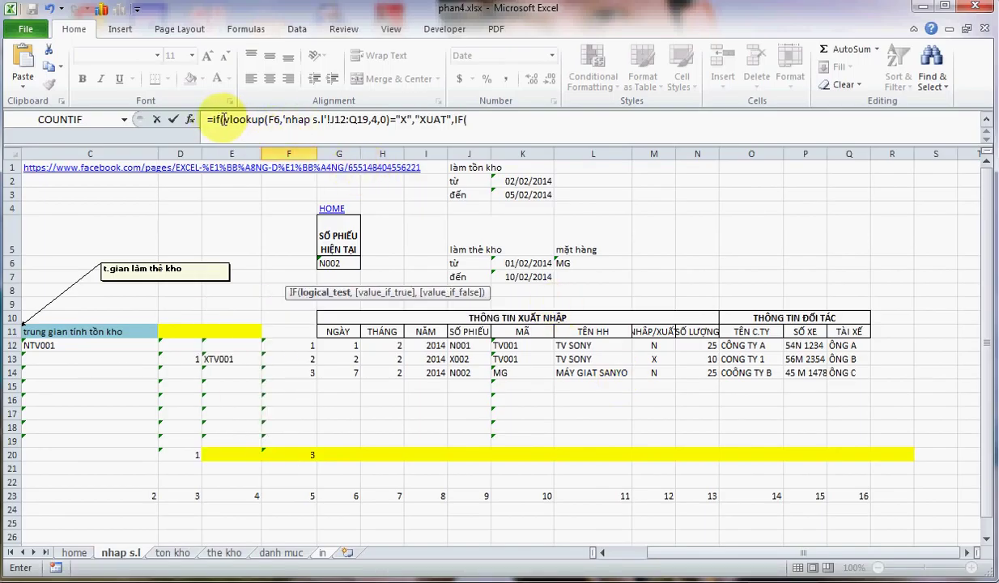
drag(223, 119, 413, 119)
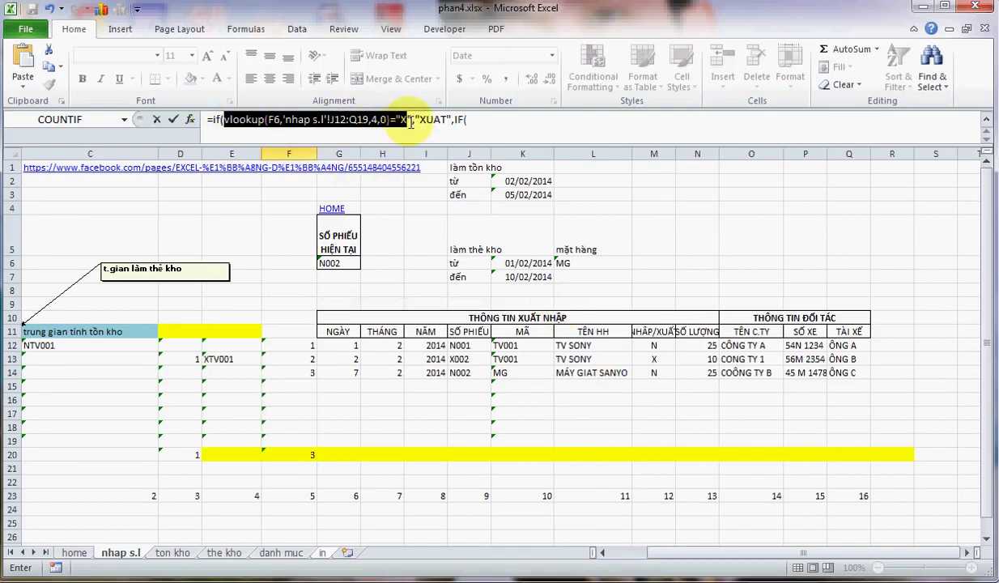
click(493, 122)
key(ctrl+v)
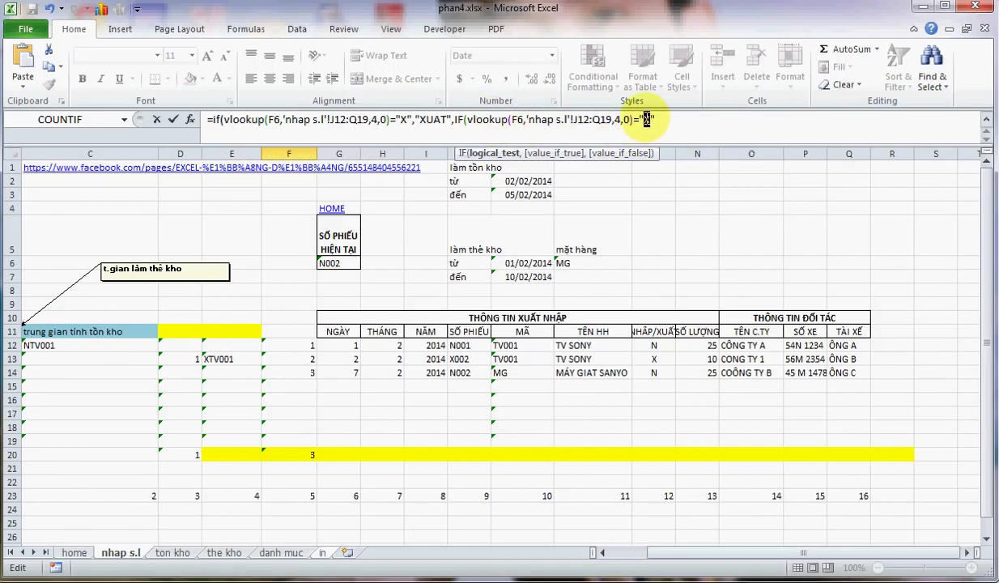
text(N")
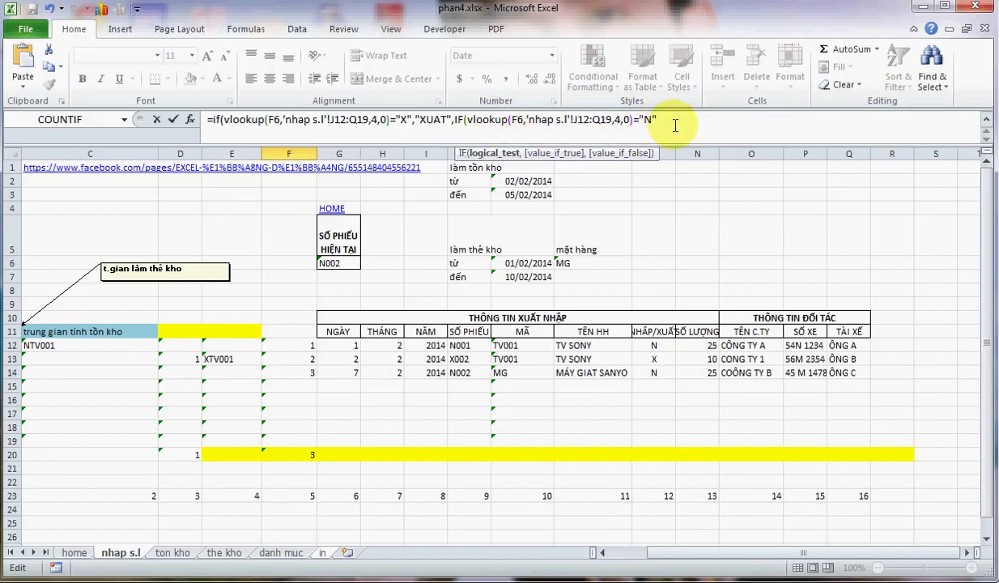
text(,"NHẬP)
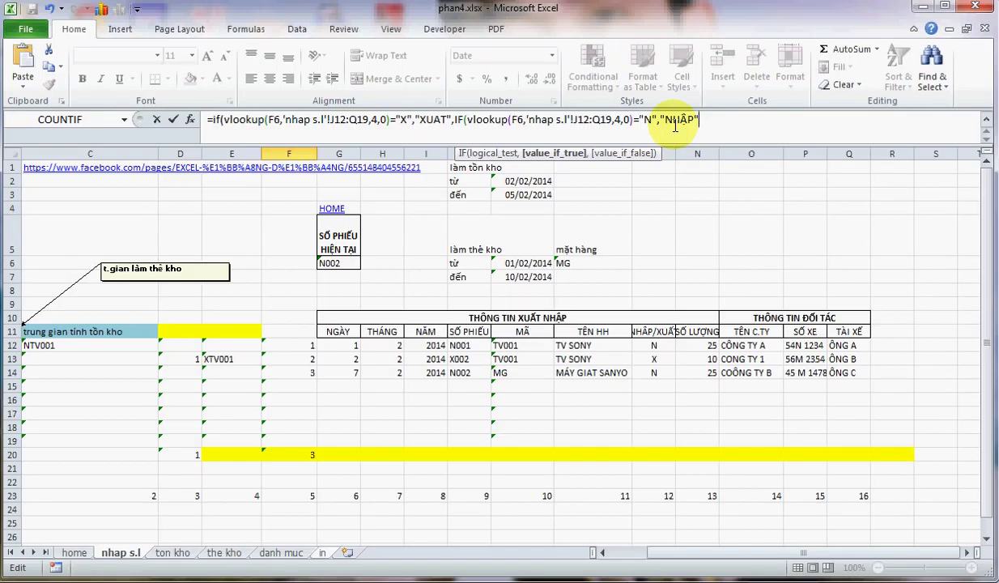
text())
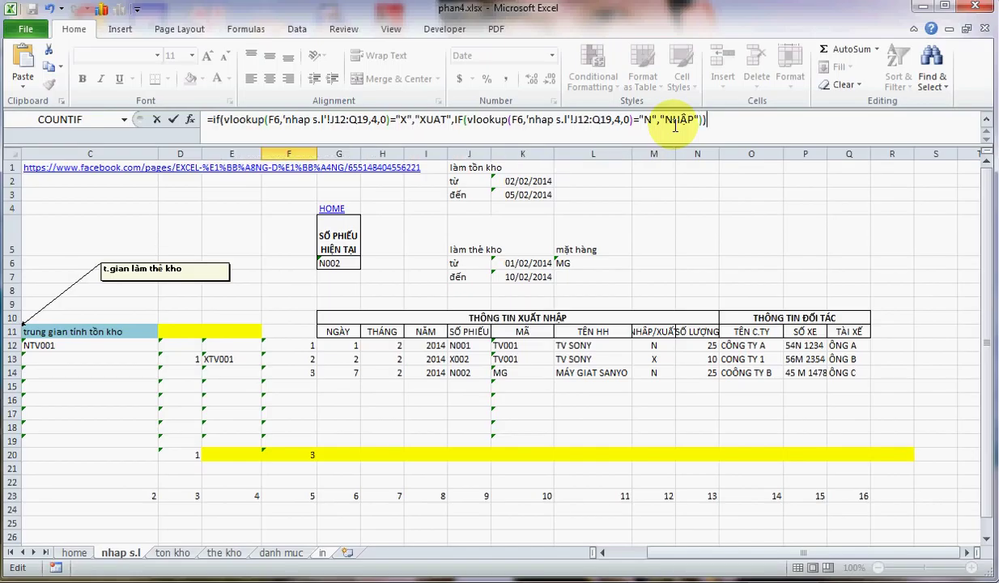
key(Return)
click(300, 257)
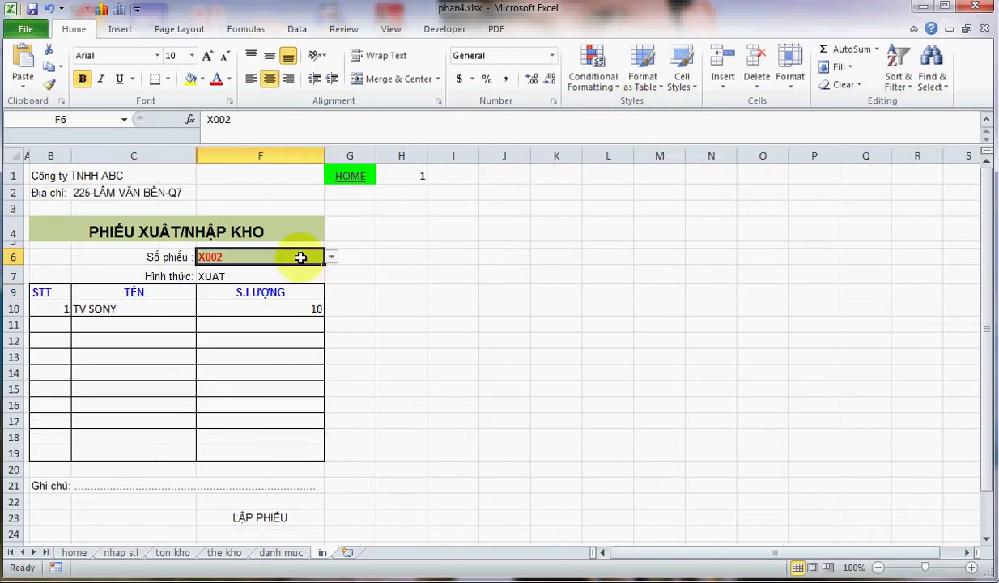
click(331, 257)
click(332, 275)
click(305, 277)
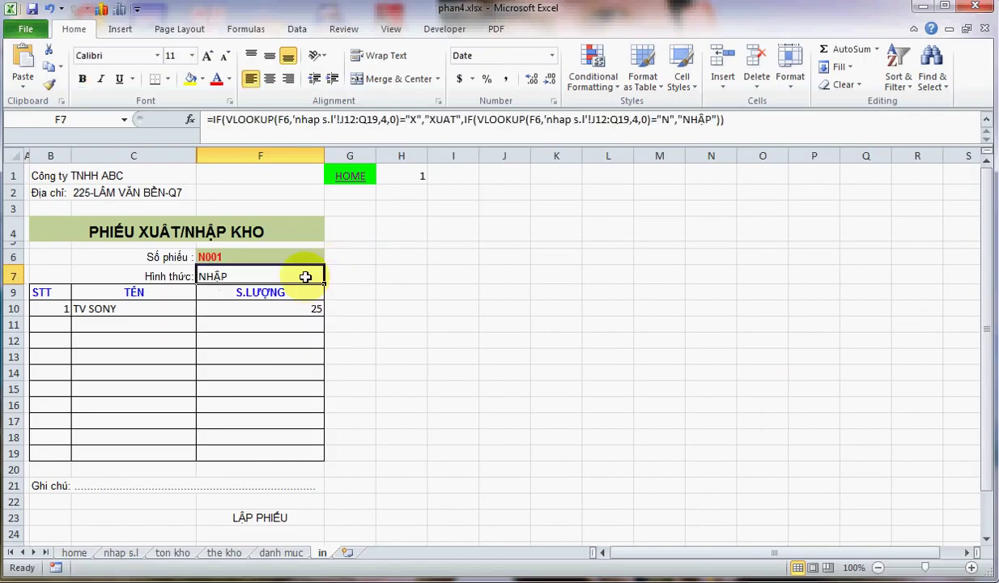
click(322, 254)
click(331, 256)
click(319, 289)
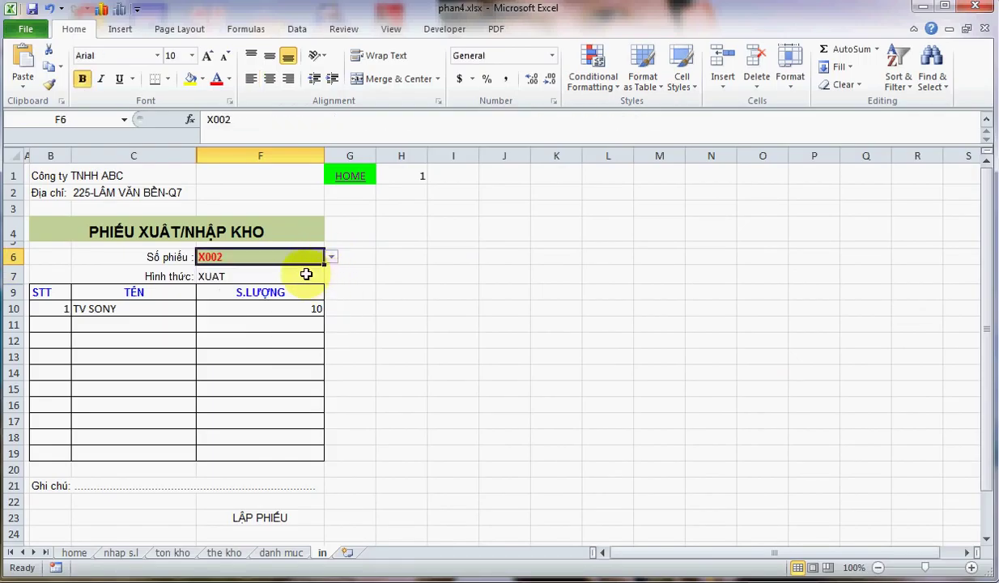
click(308, 275)
click(254, 327)
click(212, 386)
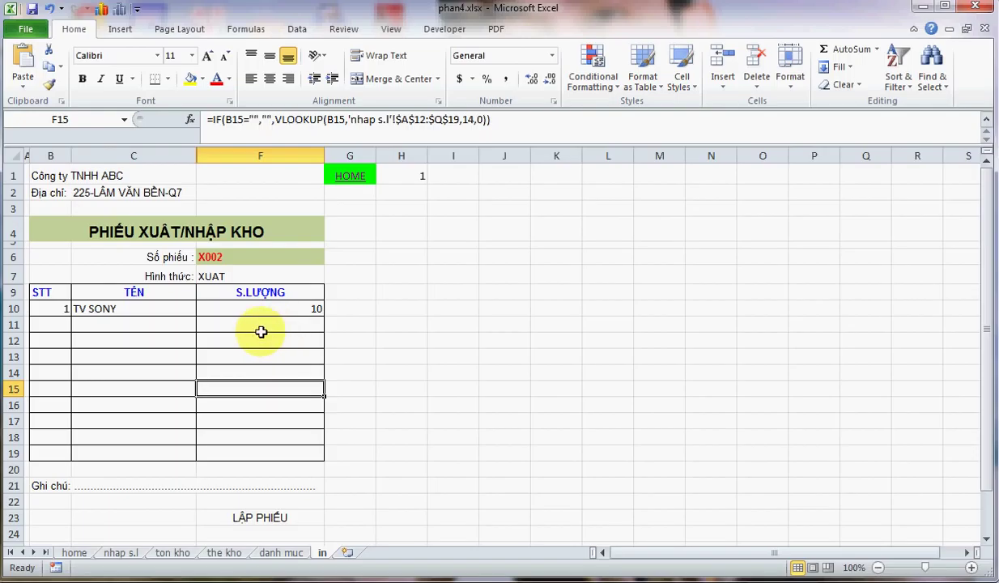
click(267, 405)
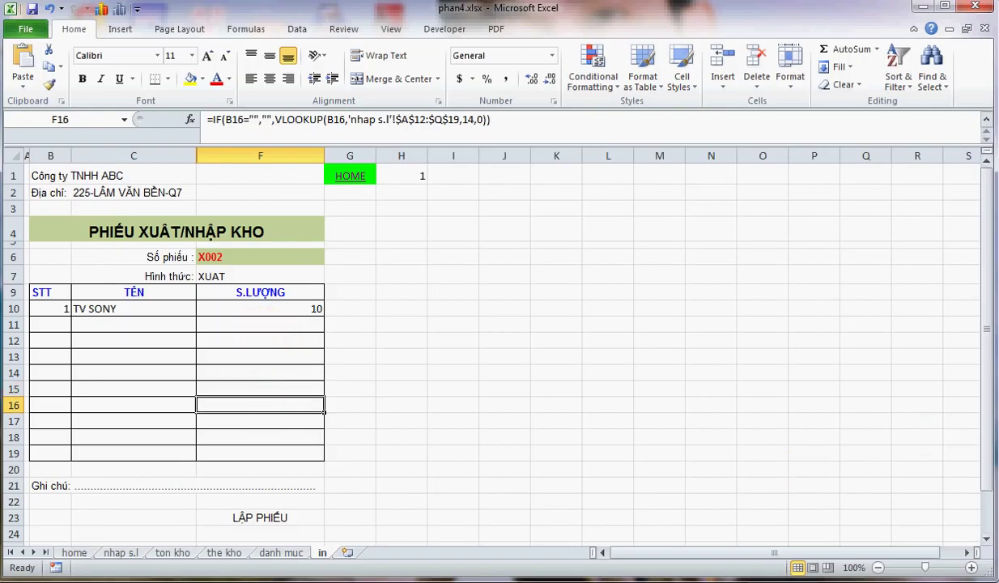